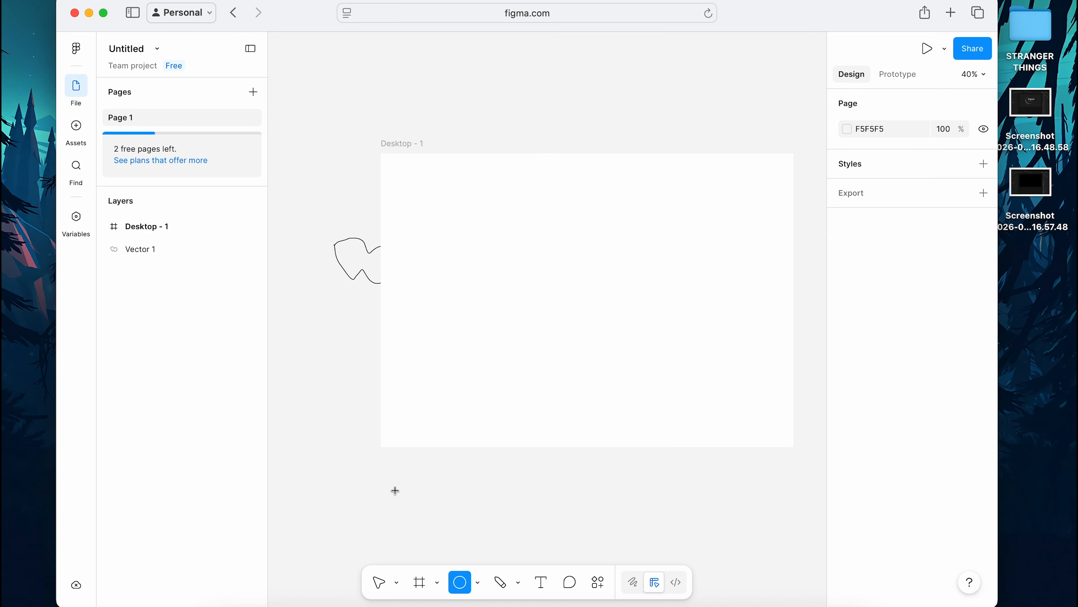
# Draw a wide ellipse below the Desktop - 1 frame and a diagonal line about 925 long inside the frame
pyautogui.moveTo(395, 490); pyautogui.dragTo(588, 548)
pyautogui.click(625, 481)
pyautogui.click(478, 582)
pyautogui.click(525, 467)
pyautogui.moveTo(415, 437); pyautogui.dragTo(654, 323)
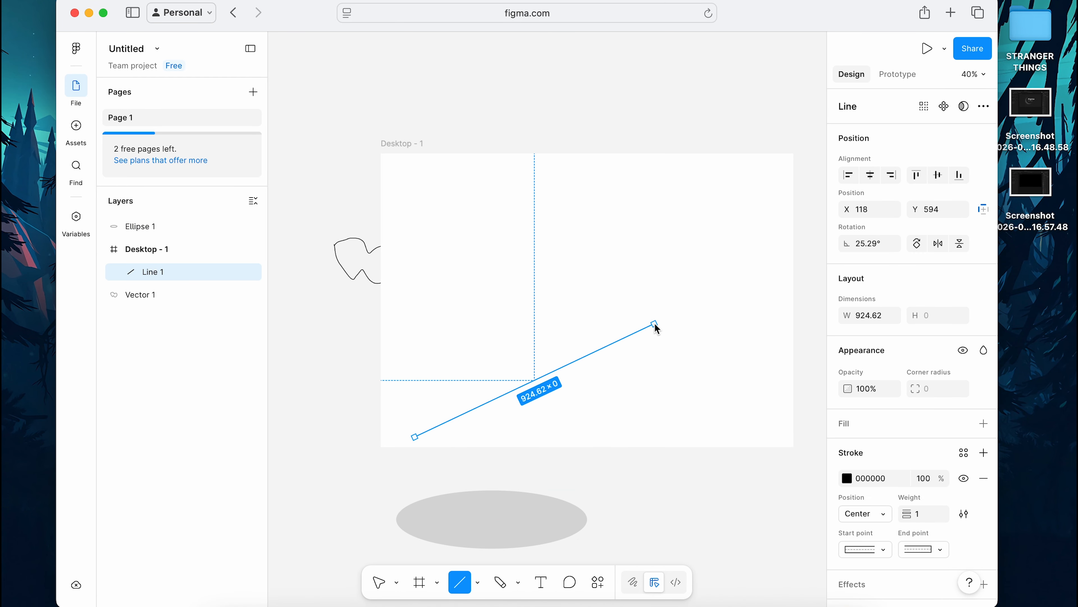
pyautogui.click(618, 512)
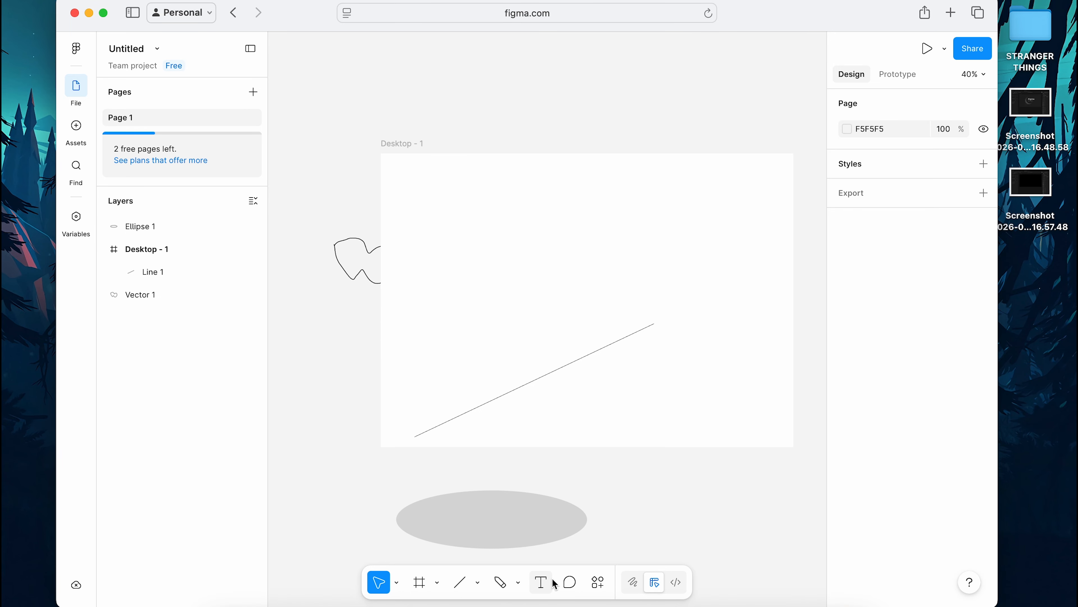
# Draw a short path with the Pen tool on the canvas beside the Desktop - 1 frame, below the freehand shape
pyautogui.click(518, 581)
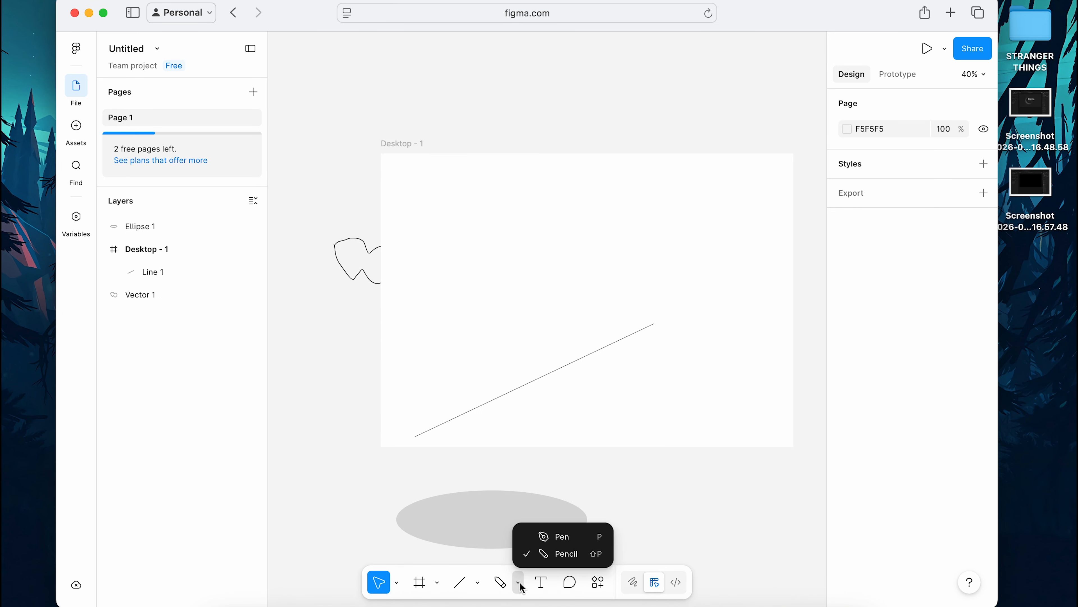
pyautogui.click(550, 535)
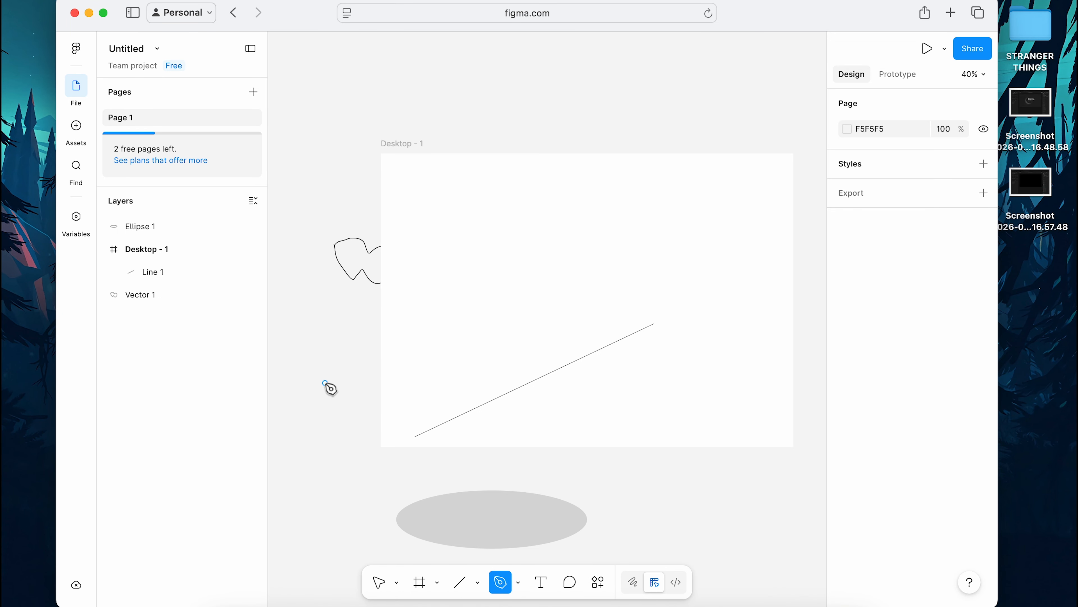
pyautogui.click(325, 382)
pyautogui.click(315, 400)
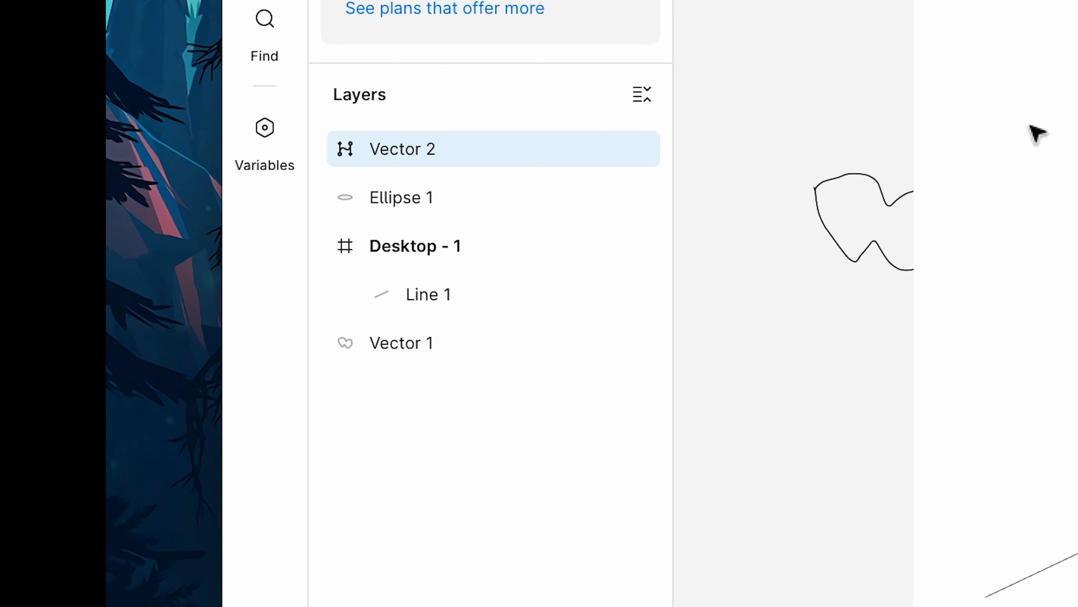
# Hide and show again the Vector 2, Ellipse 1 and Line 1 layers
pyautogui.click(649, 155)
pyautogui.click(650, 156)
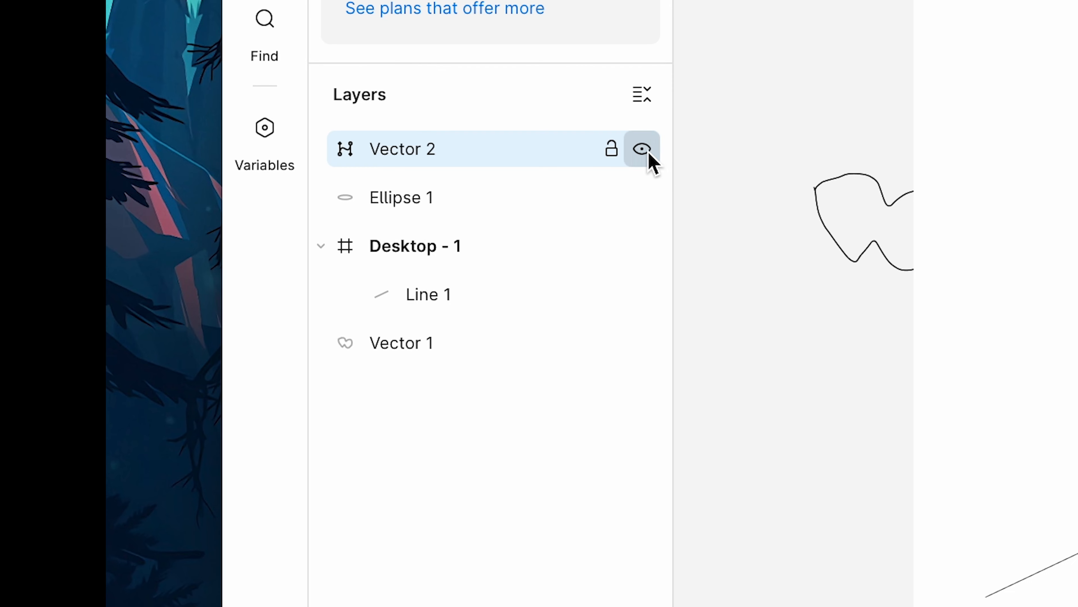
pyautogui.click(636, 199)
pyautogui.click(629, 202)
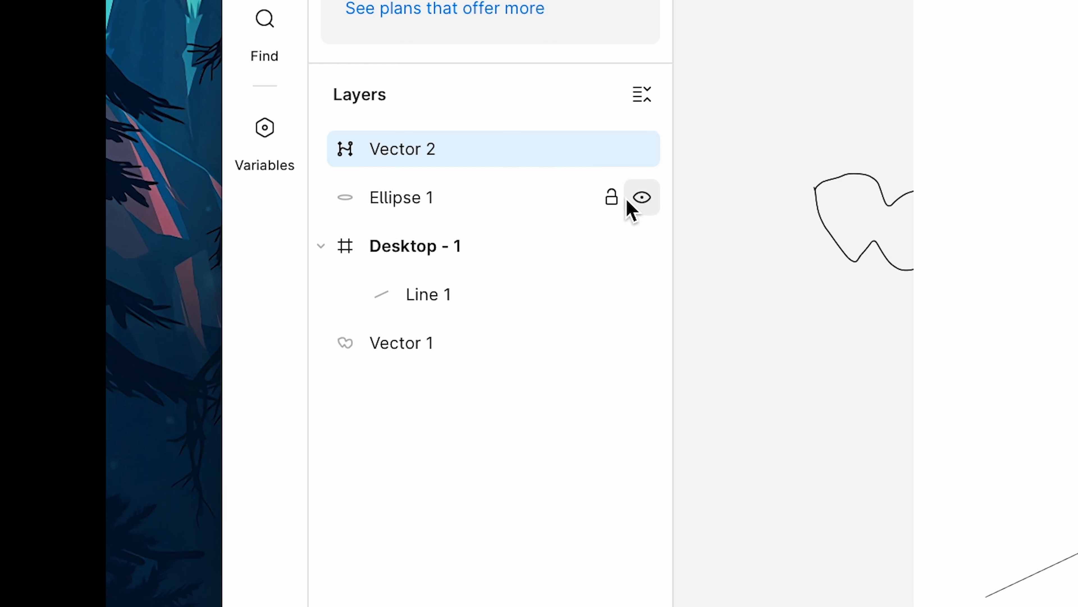
pyautogui.click(640, 296)
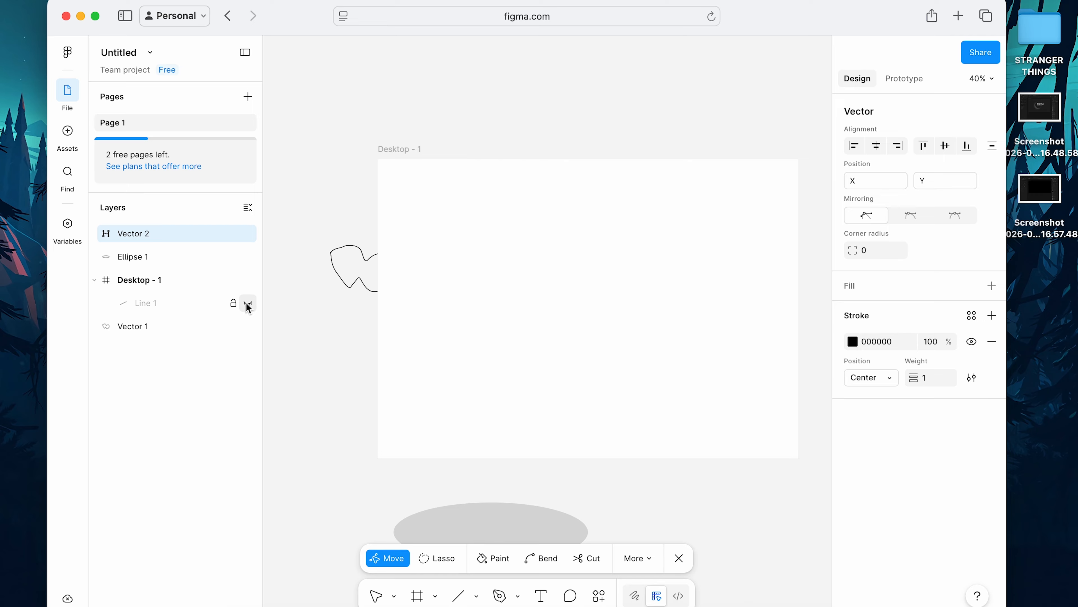
pyautogui.click(248, 303)
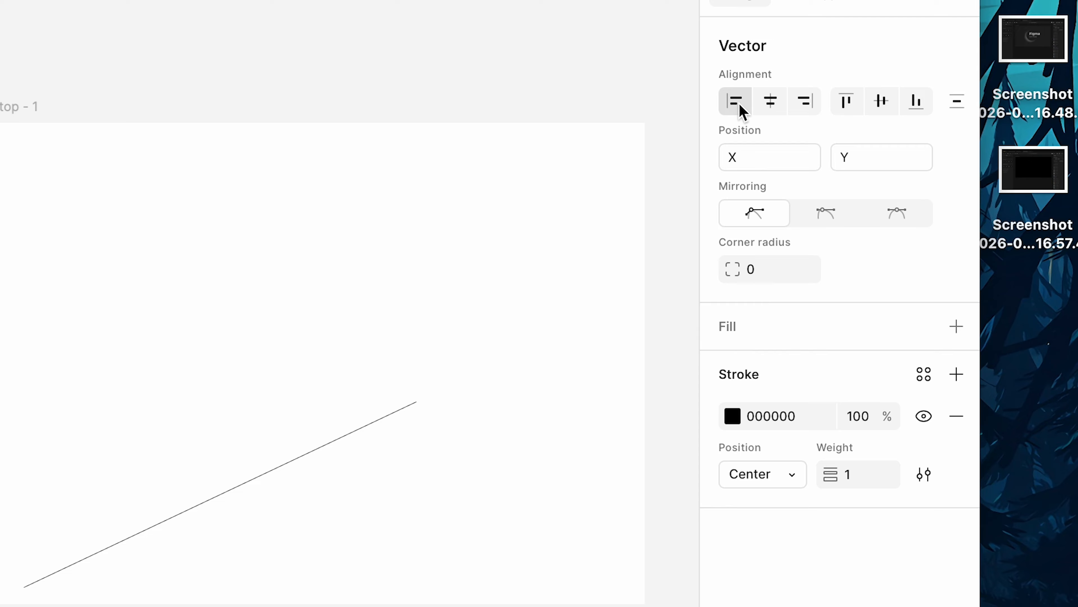
# Change the stroke colour of the Vector 2 path to dark red AE3030
pyautogui.click(735, 417)
pyautogui.moveTo(601, 506); pyautogui.dragTo(616, 469)
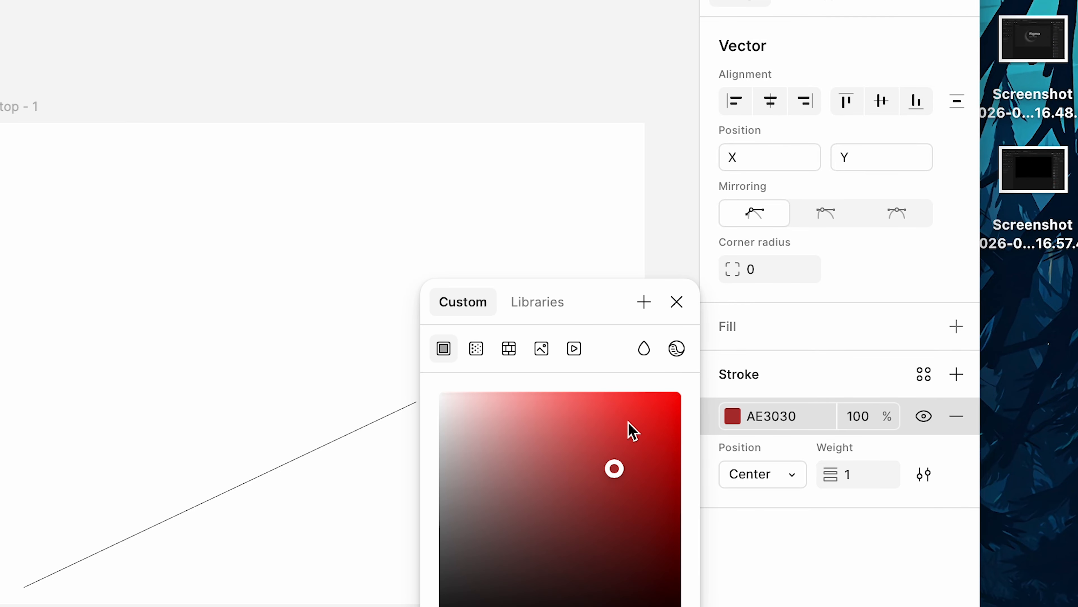
pyautogui.press('Escape')
pyautogui.press('Escape')
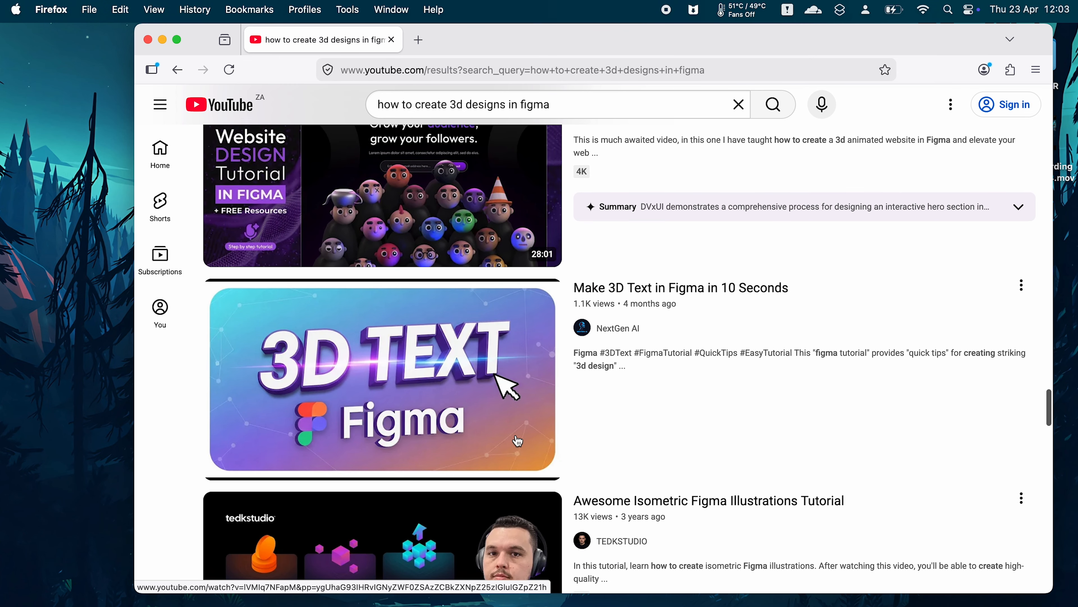
# Find Shift studio's Fake 3D Rotation tutorial on YouTube and open its community design file in Figma
pyautogui.scroll(-8, 518, 442)
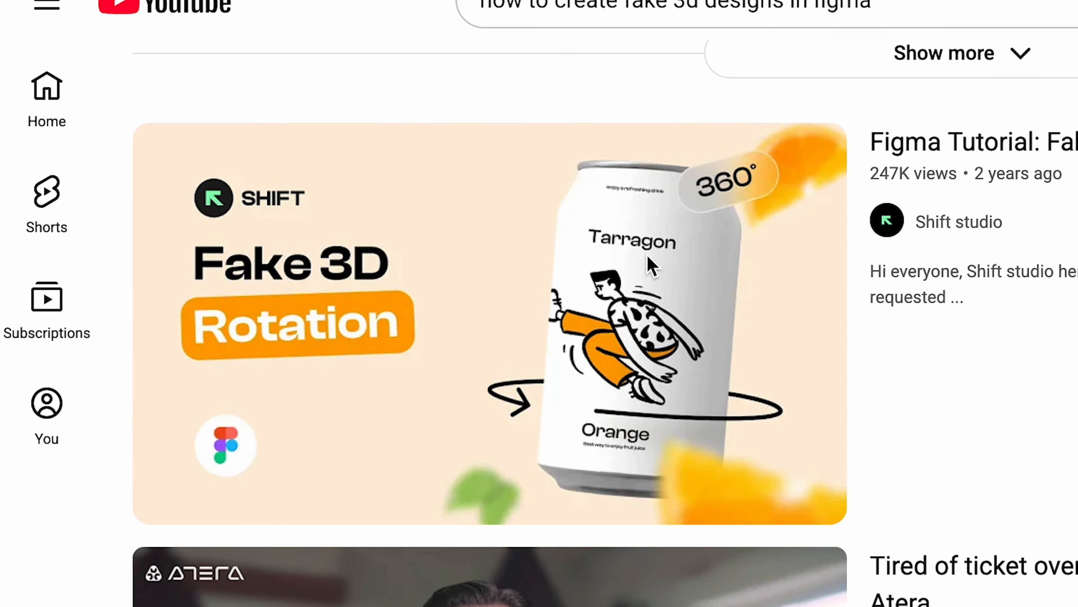
pyautogui.moveTo(672, 294)
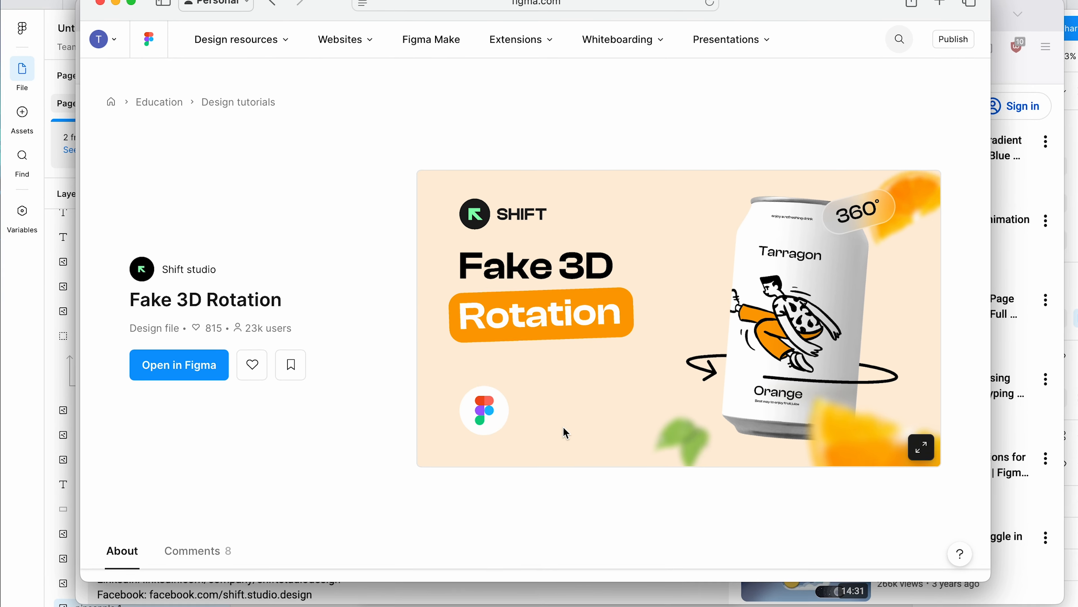
pyautogui.scroll(-5, 563, 430)
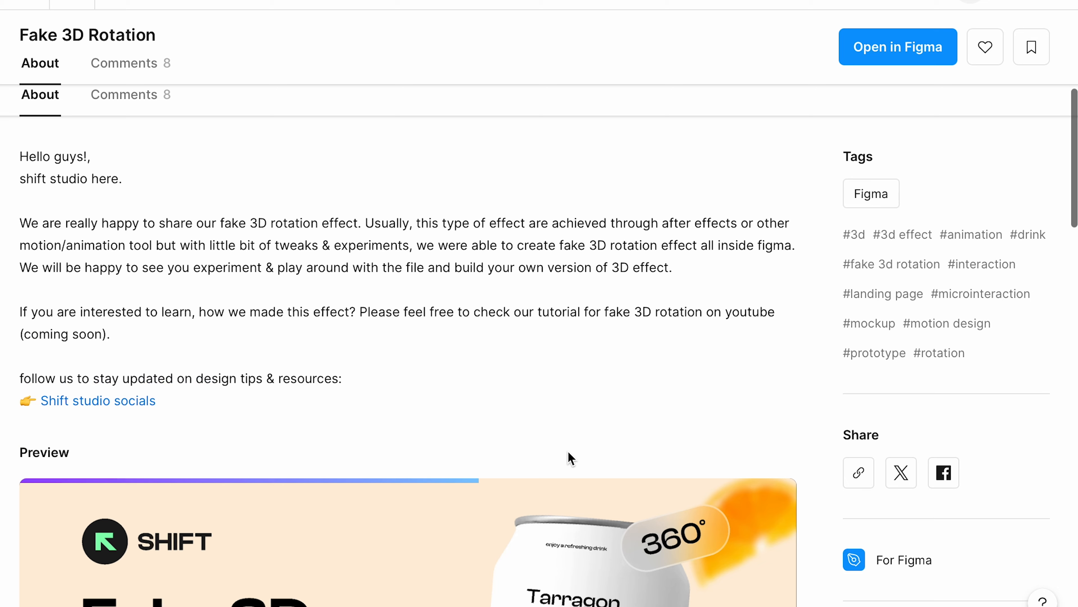
pyautogui.scroll(-5, 571, 458)
pyautogui.scroll(3, 878, 157)
pyautogui.click(866, 55)
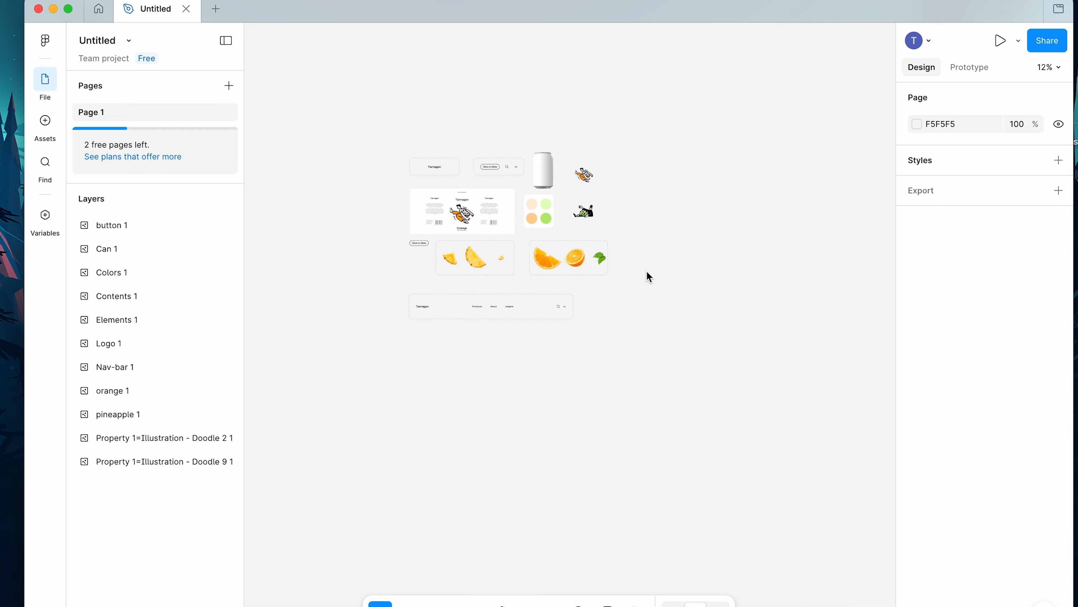
# Combine the imported asset images into one component and move it around the canvas as a single object
pyautogui.click(561, 221)
pyautogui.scroll(5, 561, 222)
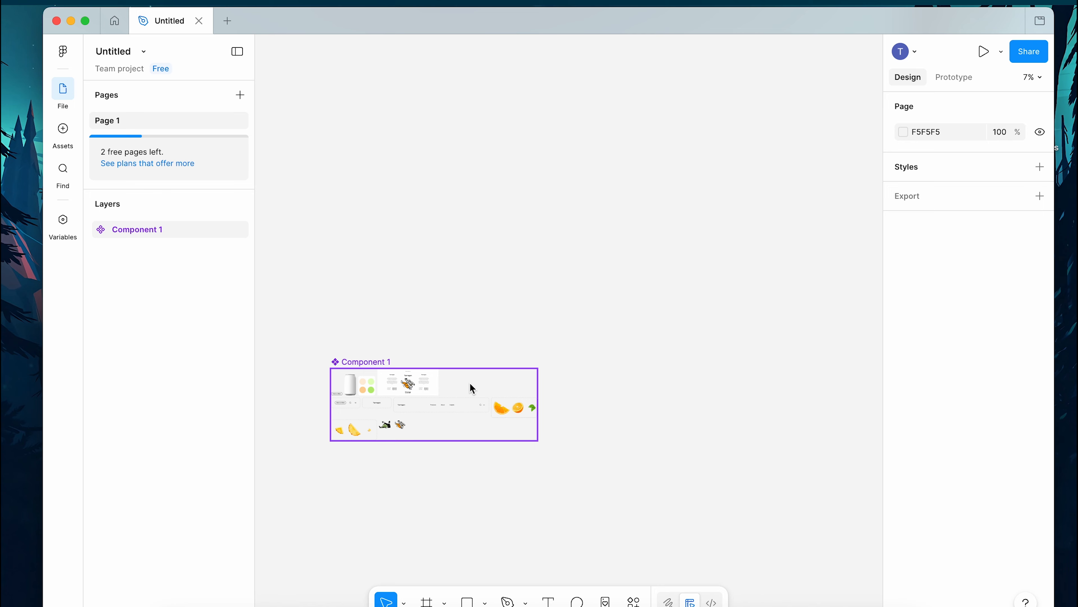
pyautogui.click(470, 388)
pyautogui.moveTo(465, 385); pyautogui.dragTo(480, 142)
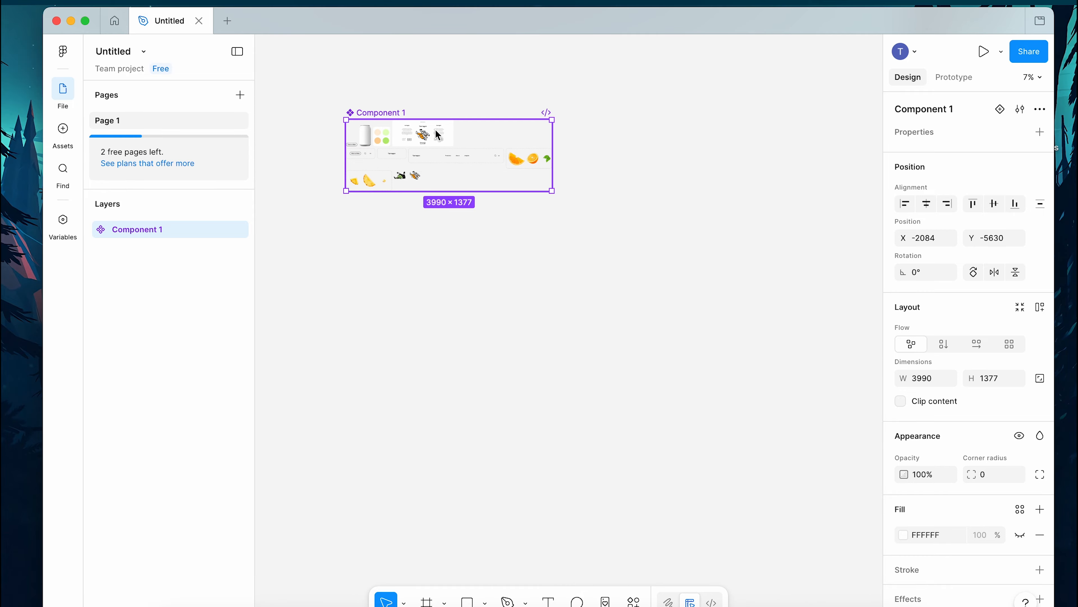
pyautogui.doubleClick(433, 132)
pyautogui.click(477, 129)
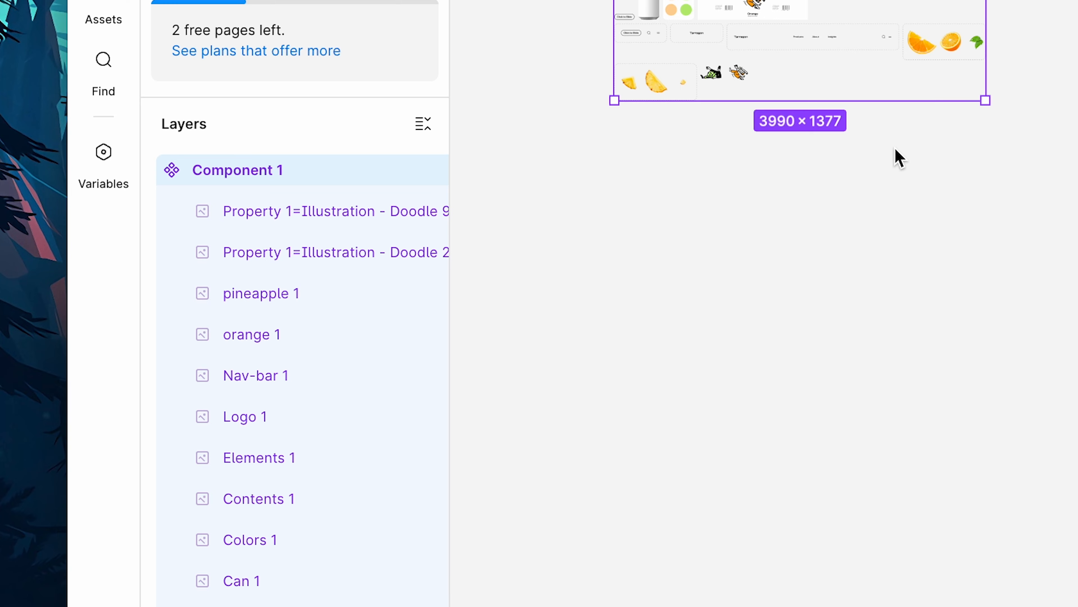
pyautogui.click(501, 221)
pyautogui.click(813, 41)
pyautogui.scroll(-2, 869, 41)
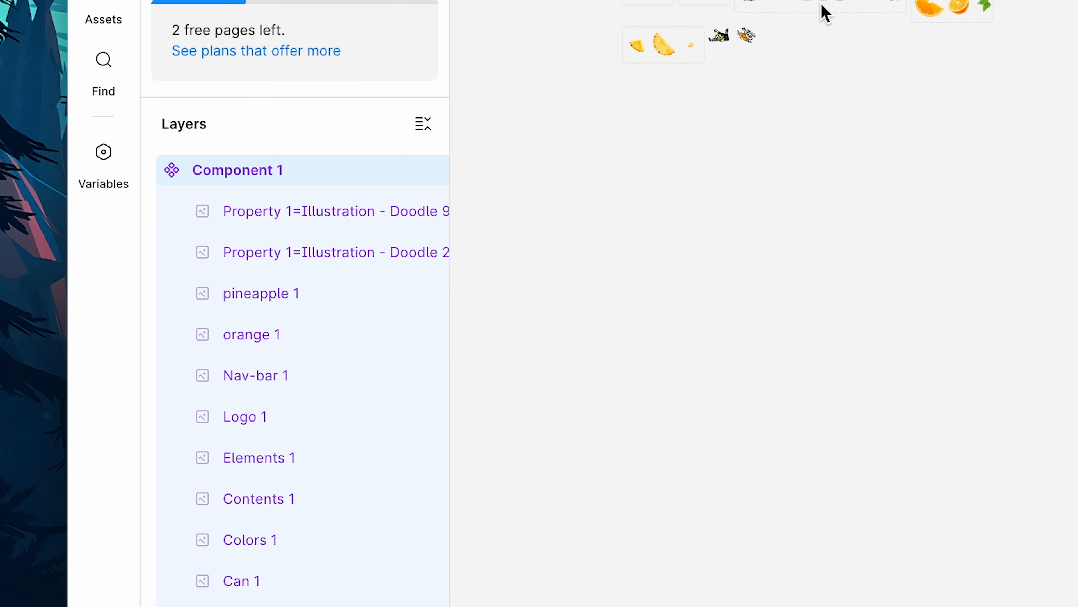
pyautogui.scroll(4, 775, 24)
pyautogui.moveTo(803, 7); pyautogui.dragTo(904, 18)
# Draw a rectangle below the nav-bar image and set its size to 1920 × 1080
pyautogui.scroll(2, 906, 27)
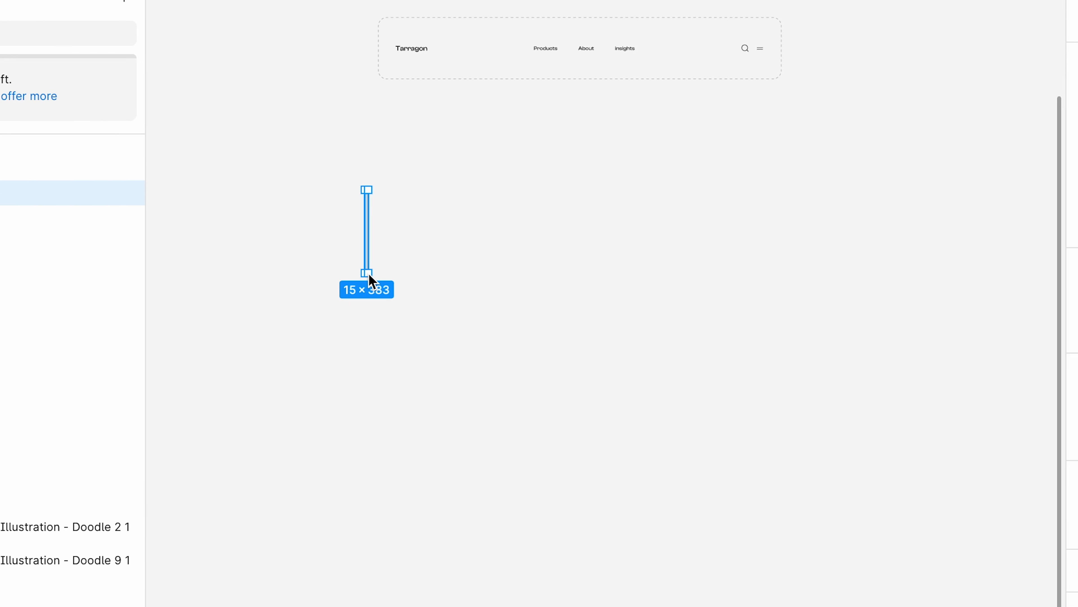
pyautogui.moveTo(369, 274); pyautogui.dragTo(410, 289)
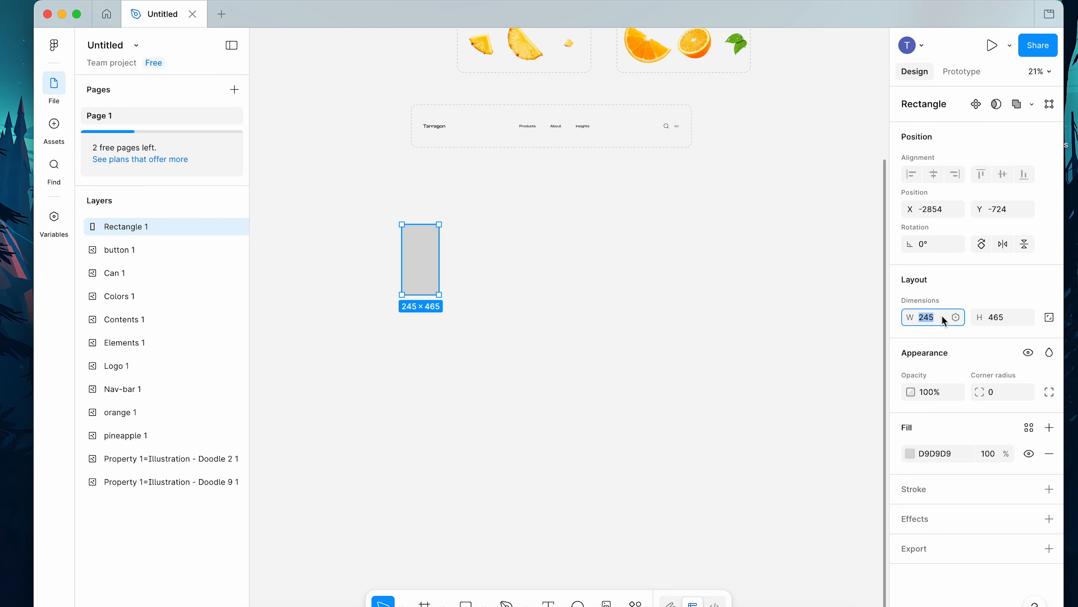
pyautogui.write('1920')
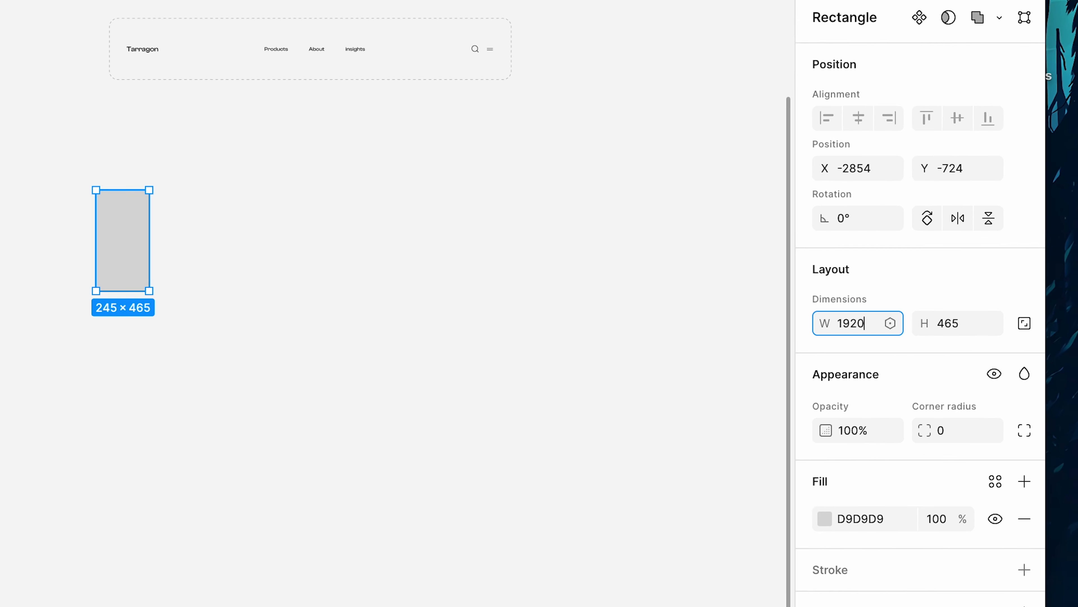
pyautogui.press('Tab')
pyautogui.write('10')
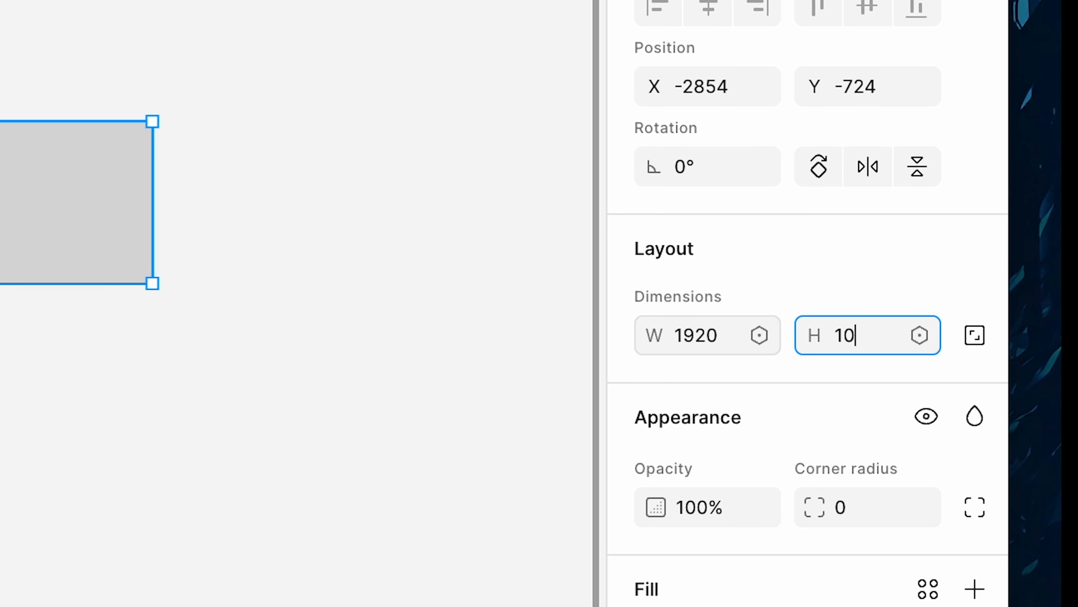
pyautogui.press('Return')
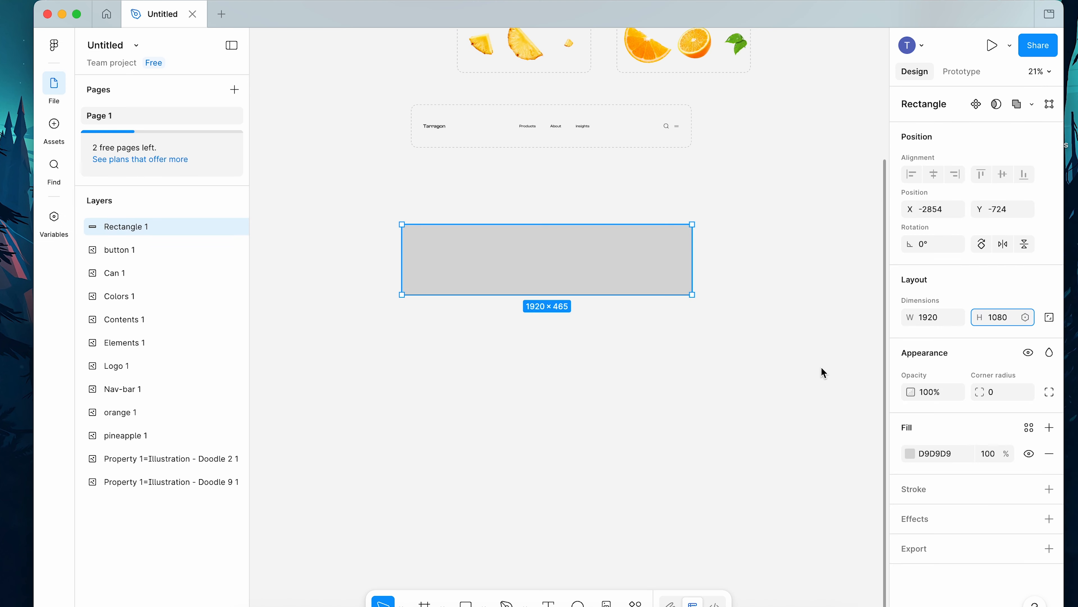
pyautogui.click(818, 367)
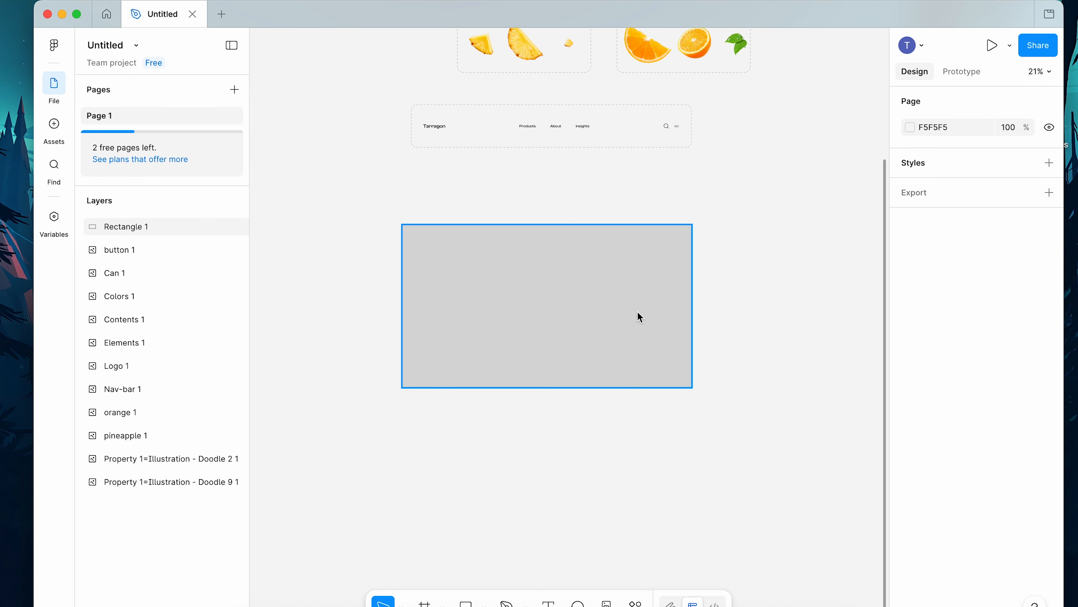
# Fill the 1920 × 1080 rectangle with a light peach, about F6DEC7, based on the orange palette swatches, and lock it
pyautogui.scroll(3, 639, 316)
pyautogui.scroll(-2, 638, 315)
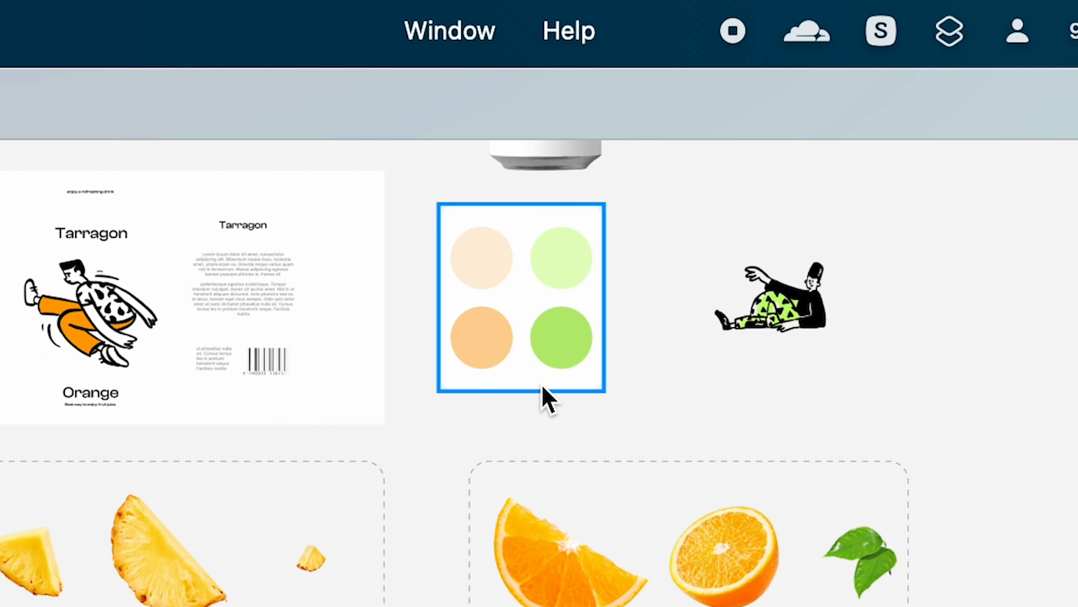
pyautogui.press('Escape')
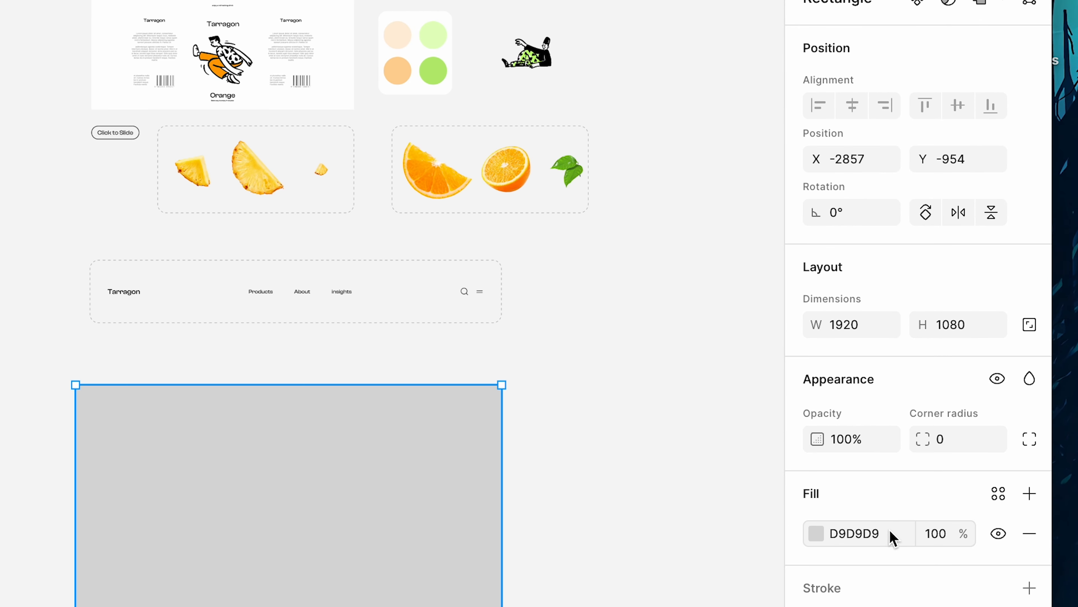
pyautogui.click(816, 533)
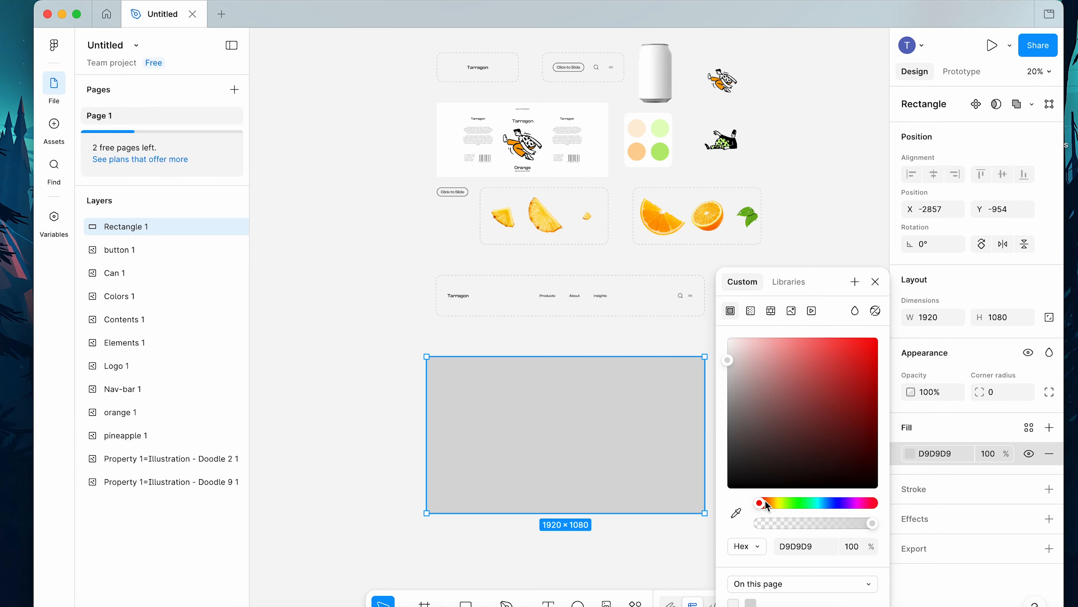
pyautogui.moveTo(766, 506); pyautogui.dragTo(771, 507)
pyautogui.click(644, 158)
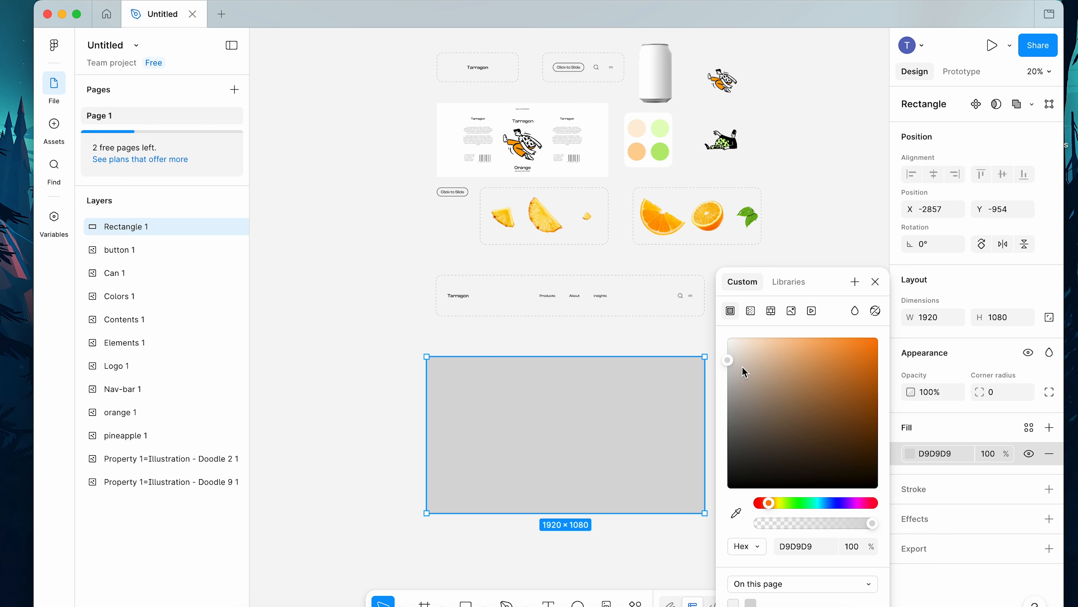
pyautogui.moveTo(743, 367); pyautogui.dragTo(764, 350)
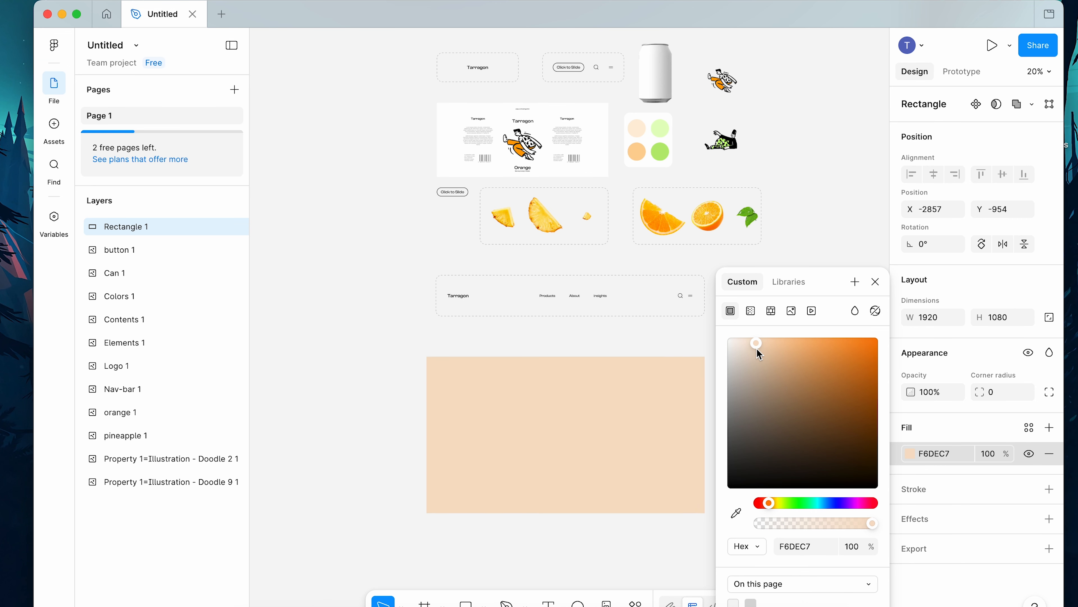
pyautogui.press('super+shift+l')
# Move the Can 1 image onto the middle of the peach rectangle and place its layer above Rectangle 1
pyautogui.click(663, 72)
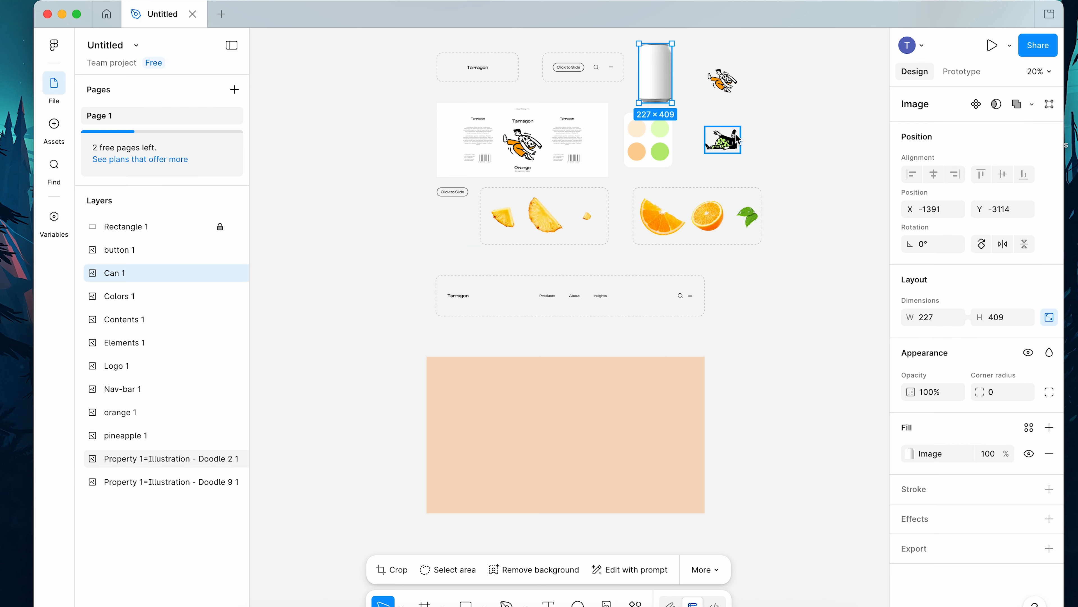
pyautogui.moveTo(661, 73); pyautogui.dragTo(562, 355)
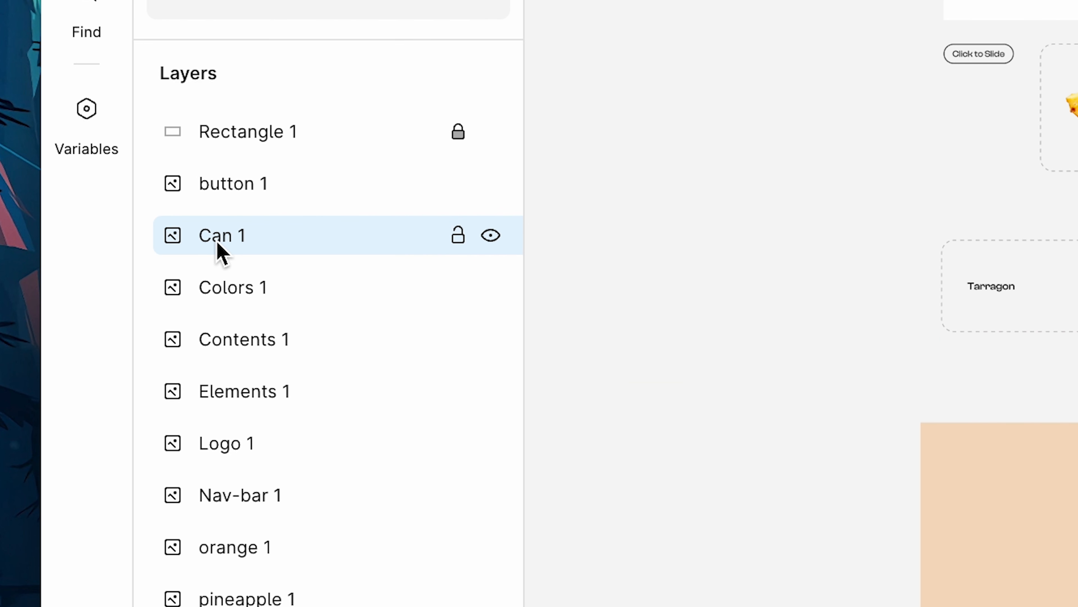
pyautogui.moveTo(244, 141); pyautogui.dragTo(299, 128)
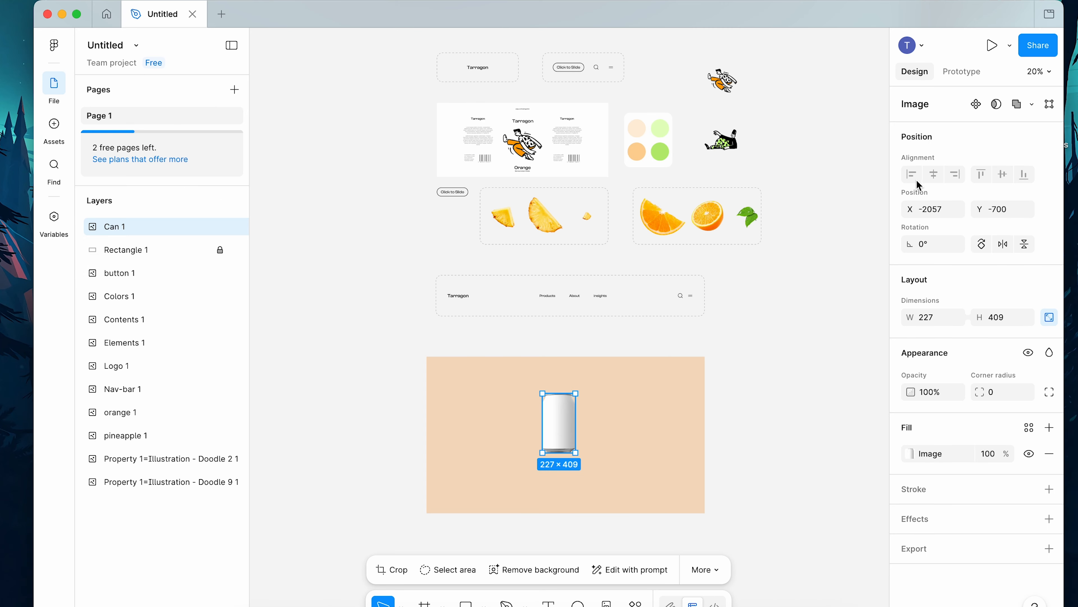
# Enlarge the can image proportionally to about 371 × 668 within the peach rectangle
pyautogui.scroll(-4, 586, 446)
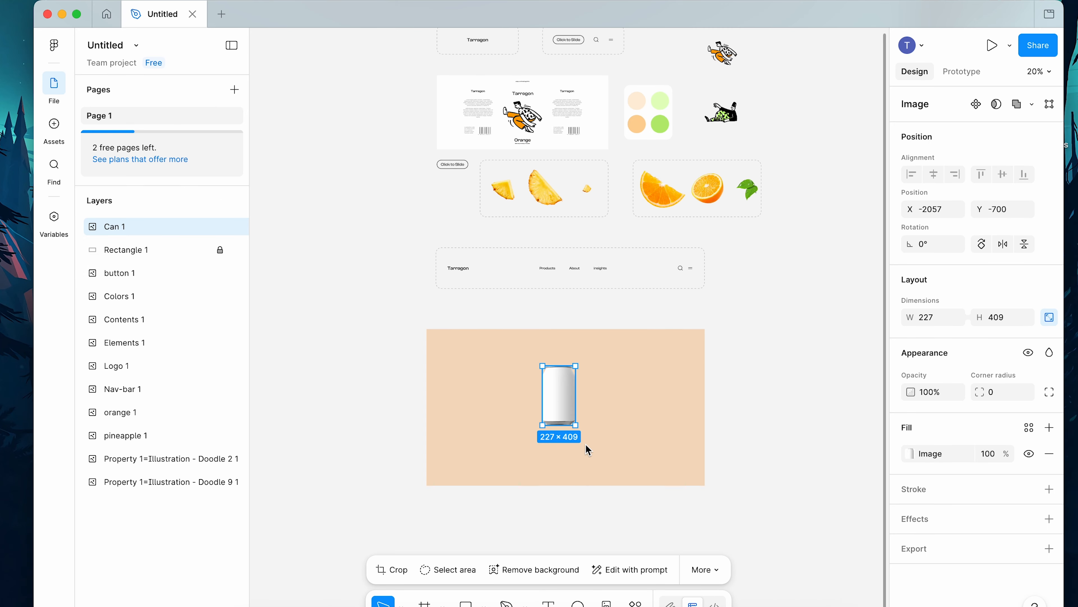
pyautogui.moveTo(578, 372); pyautogui.dragTo(616, 333)
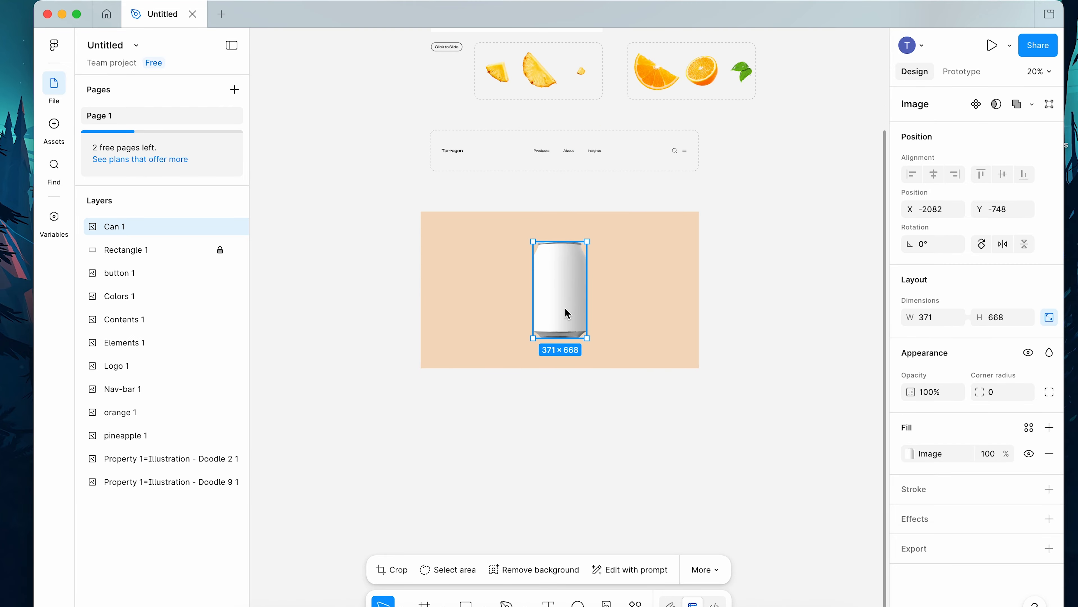
# Trace the outline of the can's white body with the Pen tool, along its shoulders, sides and rims
pyautogui.scroll(10, 566, 314)
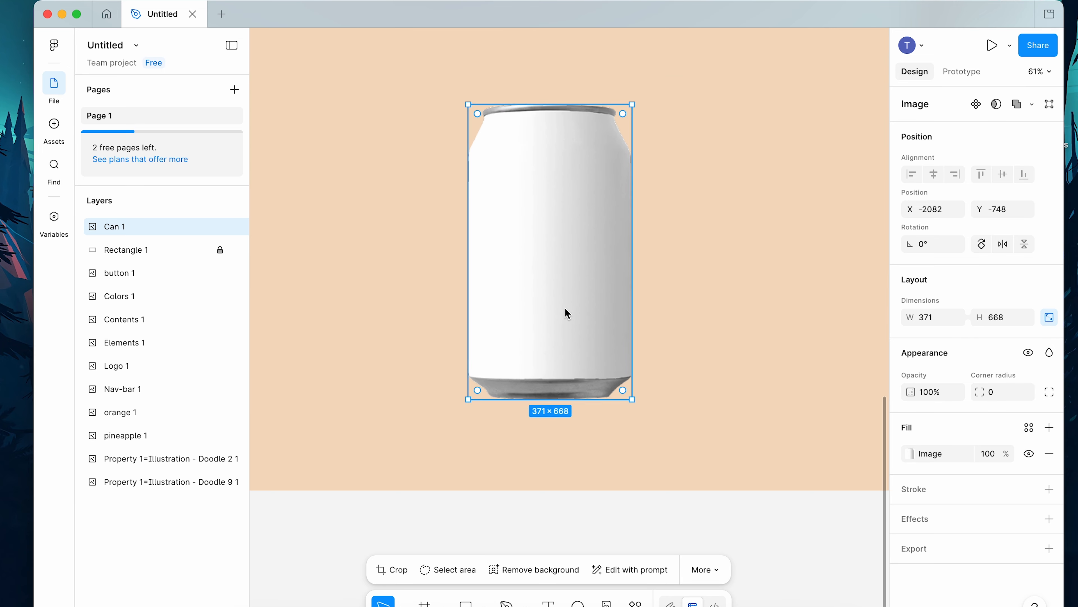
pyautogui.scroll(1, 565, 314)
pyautogui.click(465, 140)
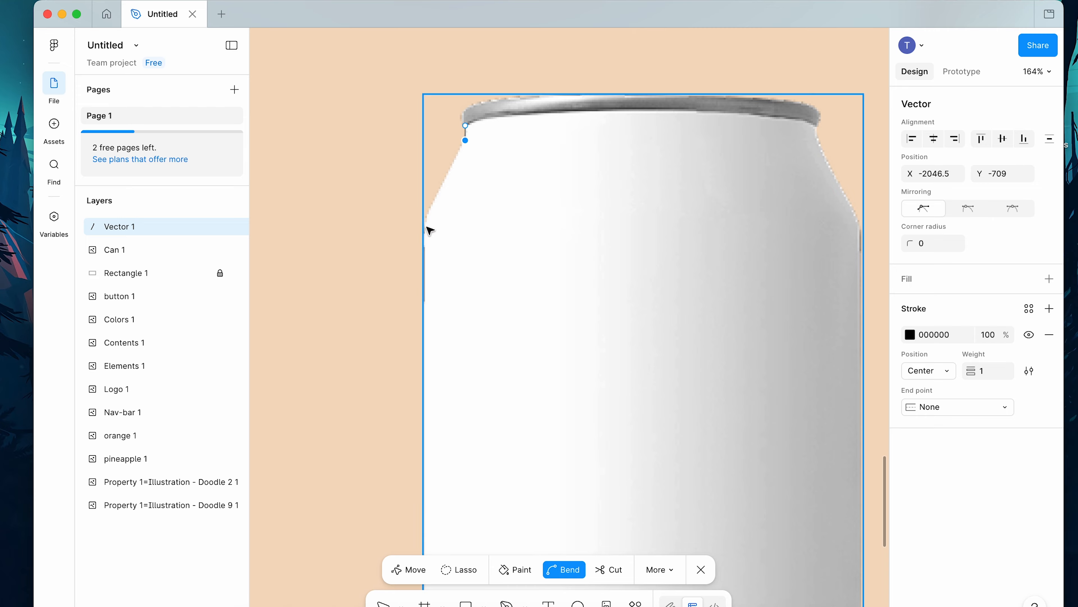
pyautogui.press('super+z')
pyautogui.press('super+z')
pyautogui.click(466, 125)
pyautogui.click(426, 223)
pyautogui.scroll(-10, 433, 276)
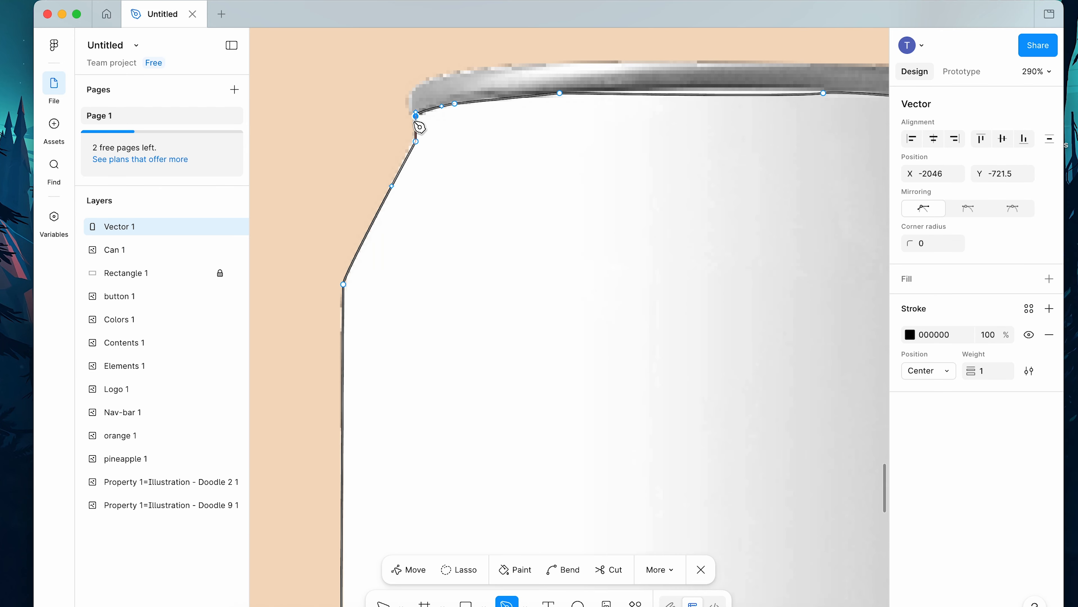
pyautogui.scroll(-10, 528, 241)
pyautogui.press('Escape')
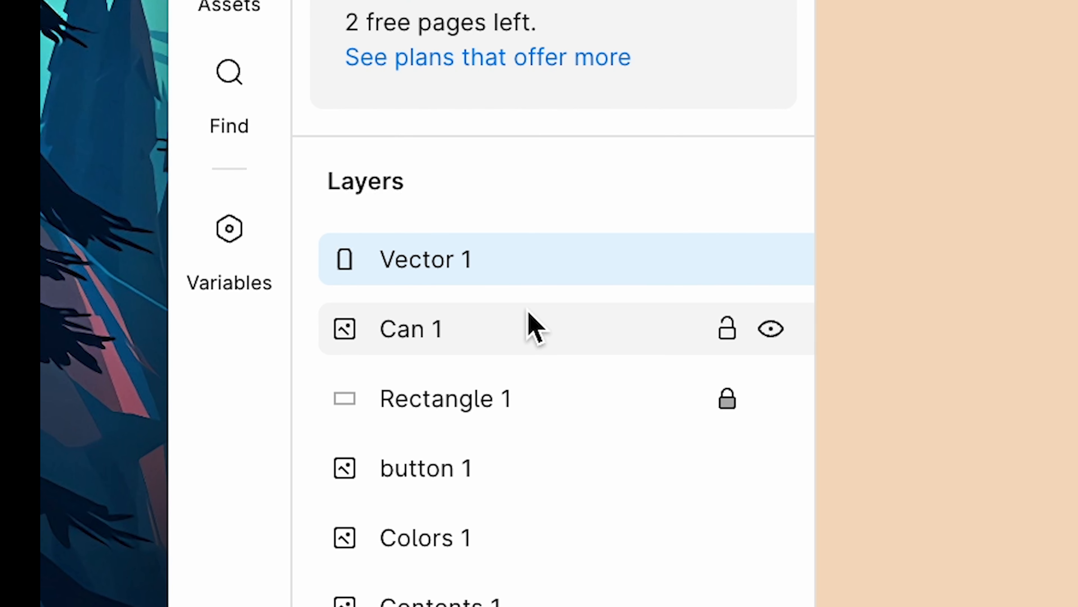
# Rename the traced Vector 1 layer as "can vector"
pyautogui.rightClick(307, 246)
pyautogui.click(358, 482)
pyautogui.write('can vector')
pyautogui.press('Return')
# Close the traced path at its starting point below the can's upper rim and finish editing the vector
pyautogui.scroll(-5, 947, 304)
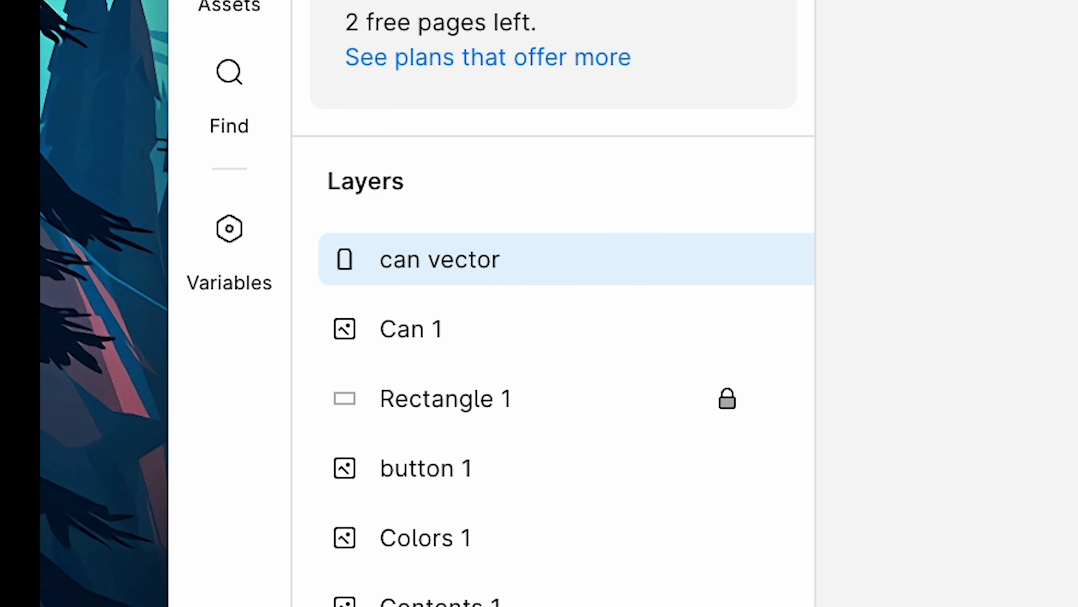
pyautogui.click(440, 601)
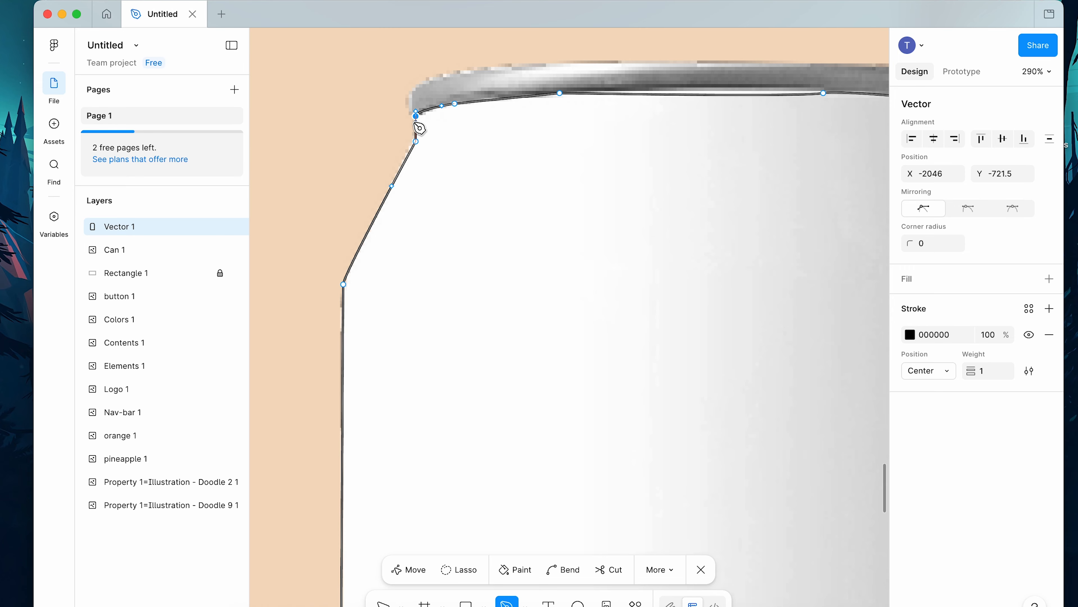
pyautogui.moveTo(416, 116); pyautogui.dragTo(415, 123)
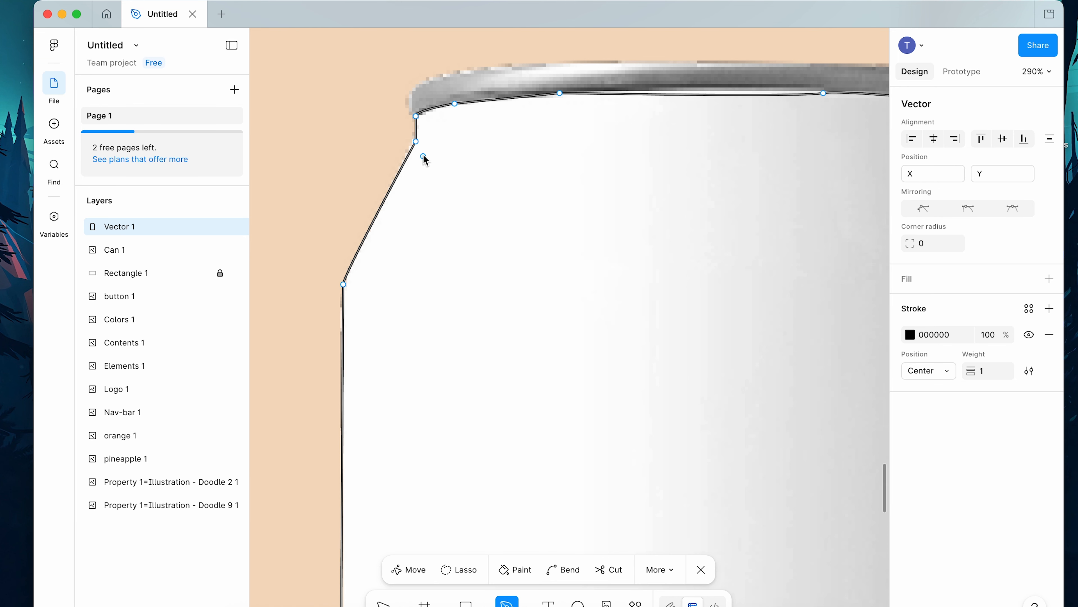
pyautogui.scroll(-10, 527, 242)
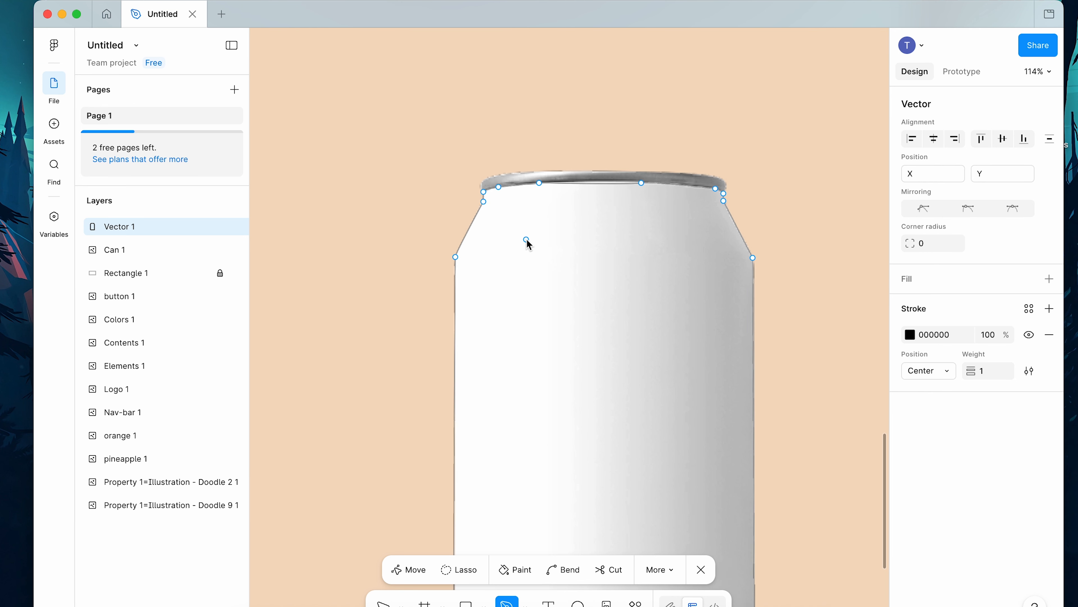
pyautogui.scroll(-5, 608, 285)
pyautogui.hscroll(4, 608, 286)
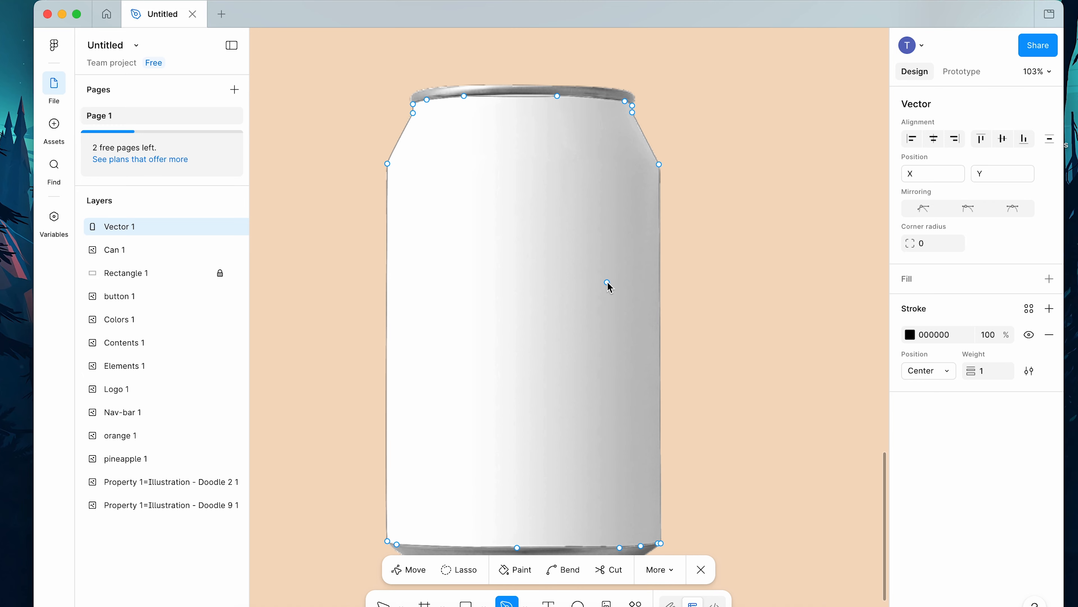
pyautogui.scroll(-3, 608, 286)
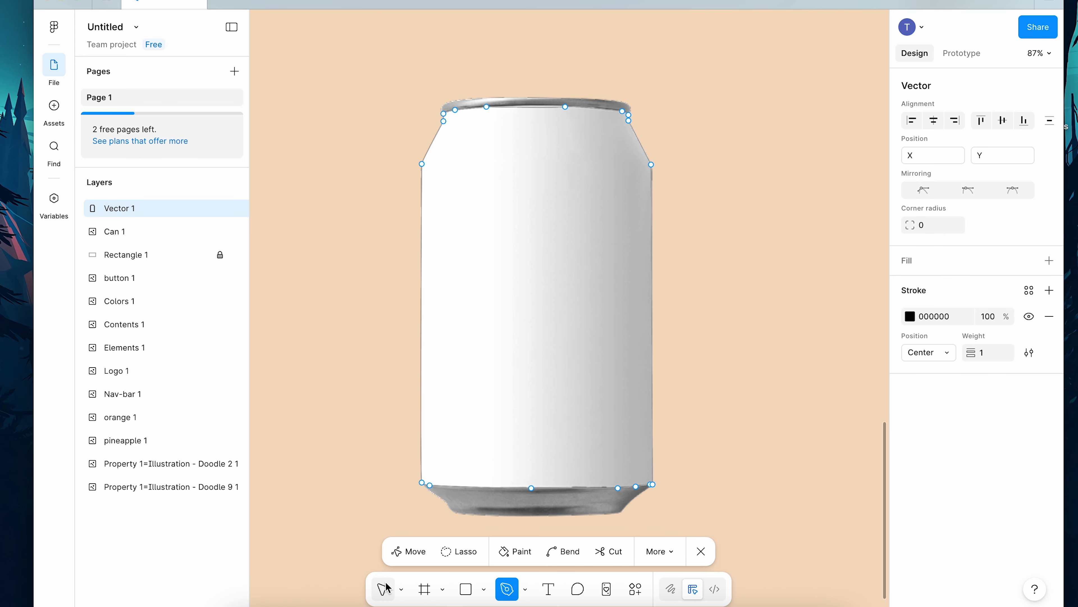
pyautogui.click(384, 588)
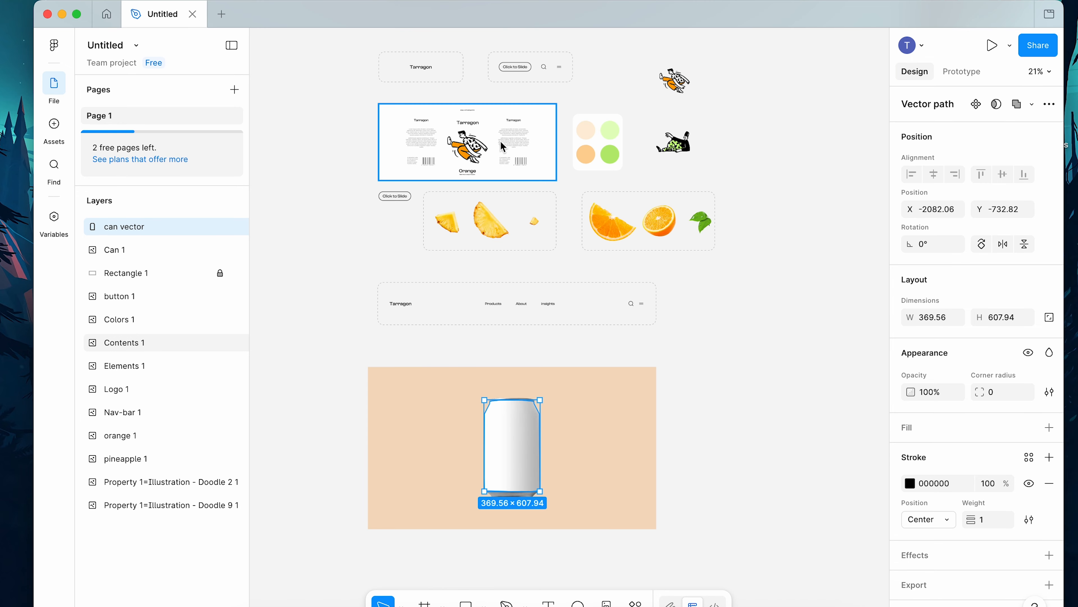
# Move the Contents 1 image onto the can, place its layer above can vector, and enlarge it to about 1399 × 604
pyautogui.moveTo(483, 146); pyautogui.dragTo(516, 378)
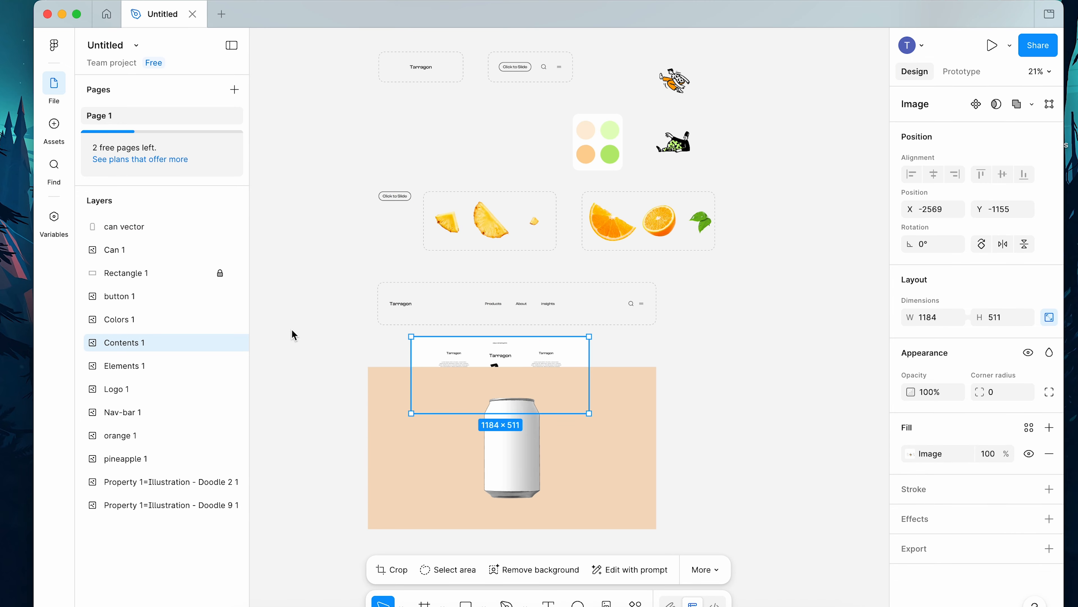
pyautogui.moveTo(127, 347); pyautogui.dragTo(152, 230)
pyautogui.moveTo(522, 371); pyautogui.dragTo(523, 440)
pyautogui.scroll(5, 521, 367)
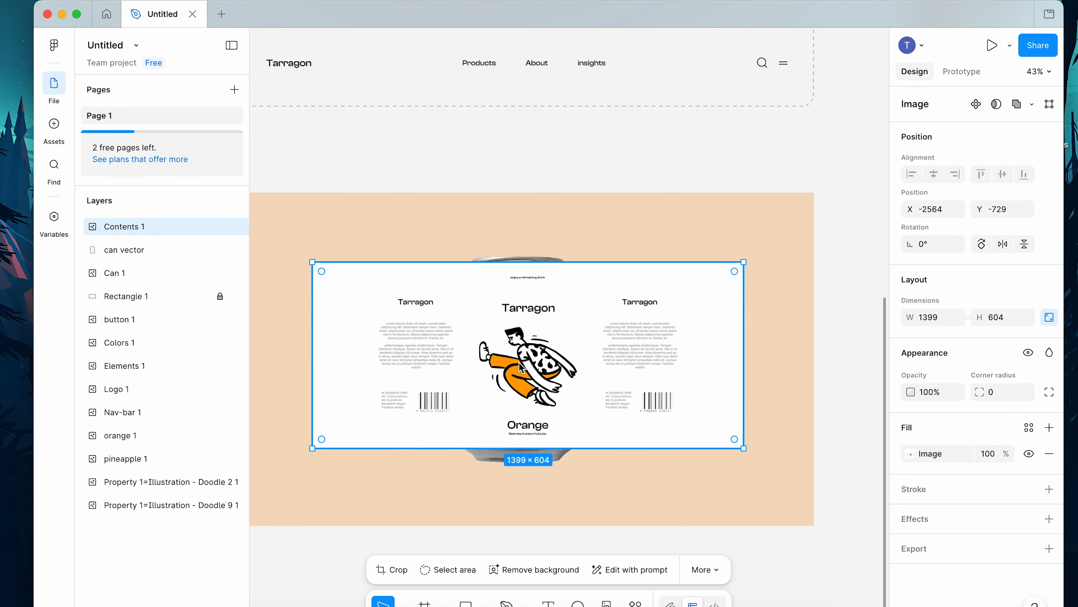
# Try to mask the Contents 1 image with the unfilled can vector
pyautogui.keyDown('shift'); pyautogui.click(137, 251); pyautogui.keyUp('shift')
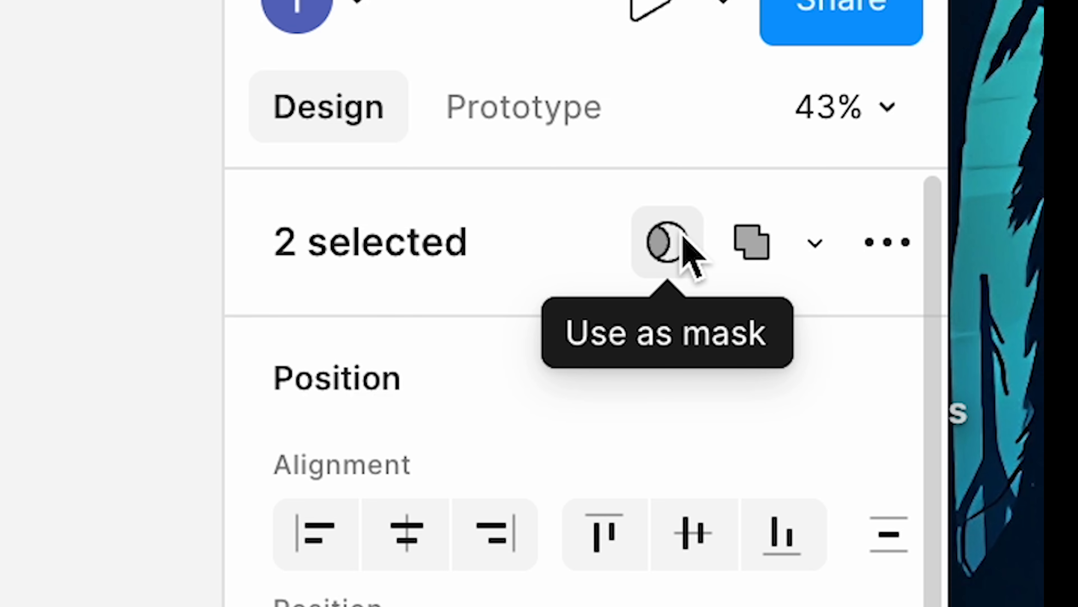
pyautogui.click(684, 240)
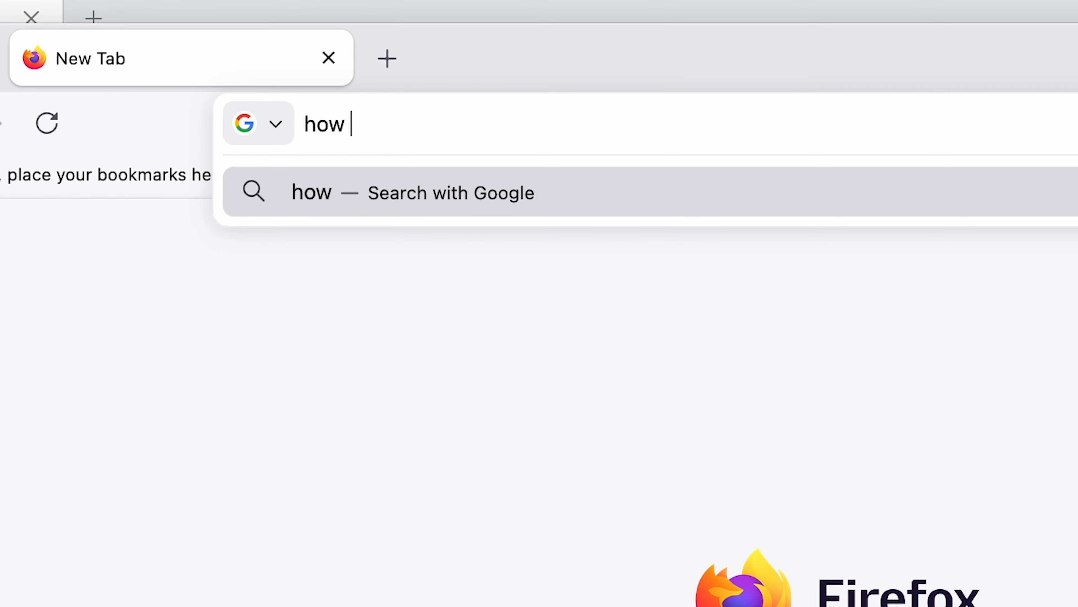
# Switch to Firefox, search Google for "how to add fill to vector in figma?" and read the overview answer
pyautogui.write('to add fill to v')
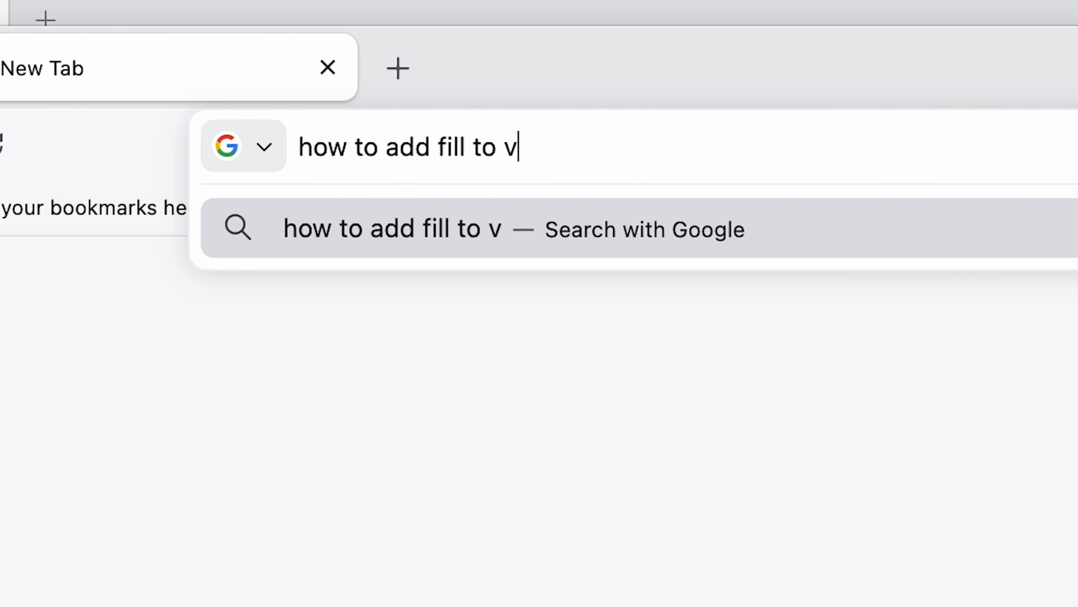
pyautogui.write('ector in figma?')
pyautogui.press('Return')
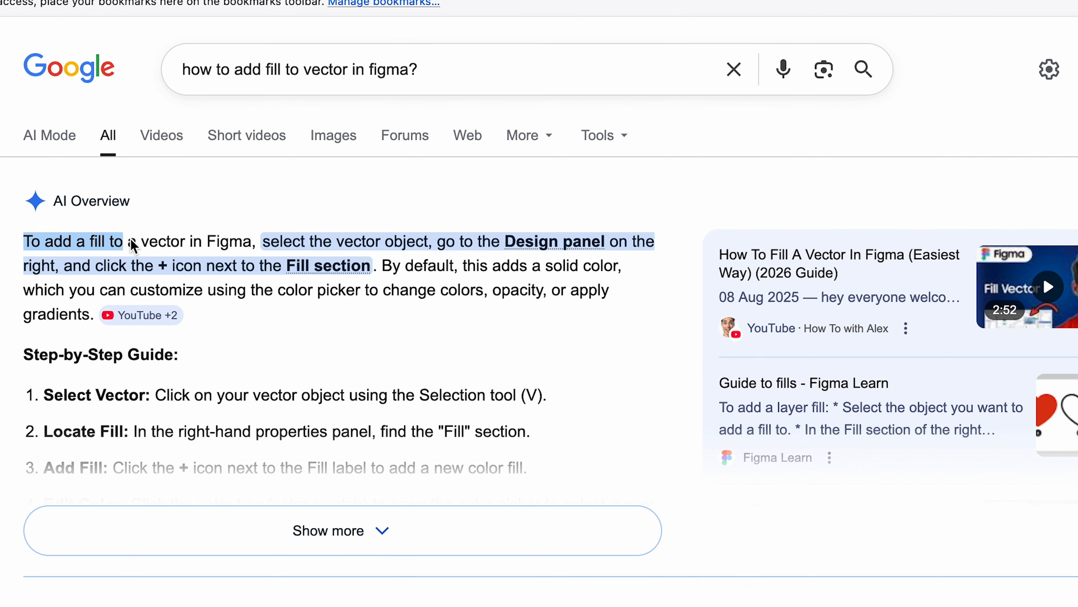
pyautogui.moveTo(131, 246); pyautogui.dragTo(650, 246)
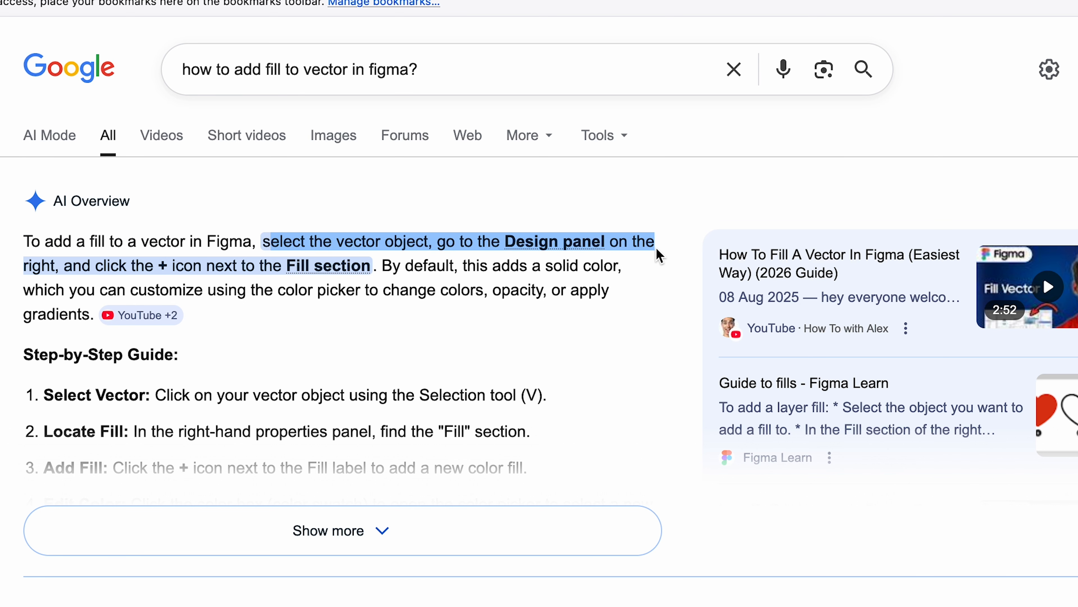
pyautogui.moveTo(24, 267); pyautogui.dragTo(368, 274)
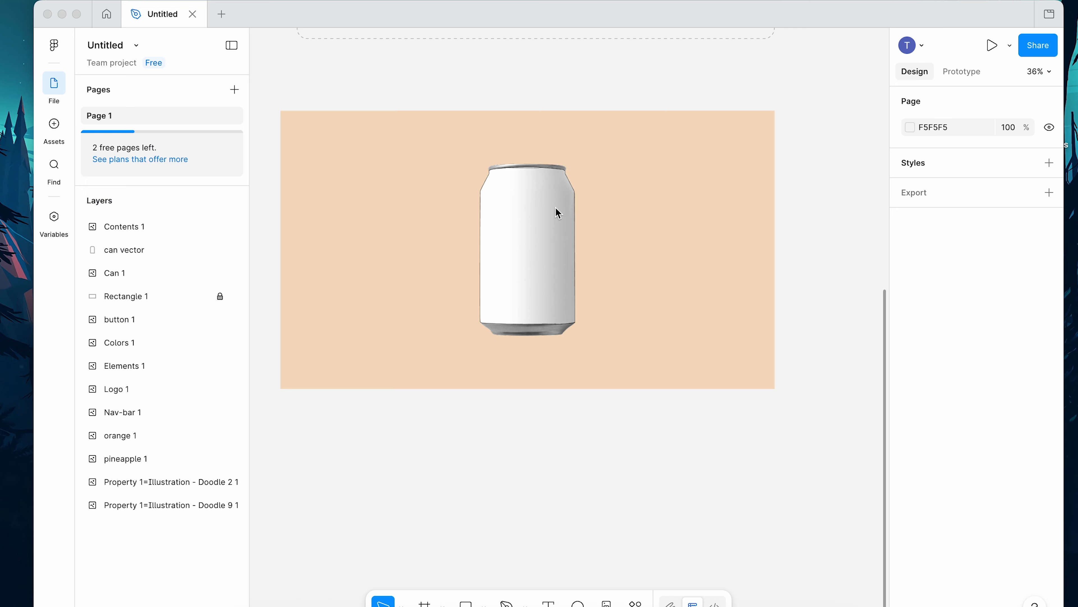
# Switch back to the Figma design and give the can vector a white FFFFFF fill
pyautogui.click(132, 249)
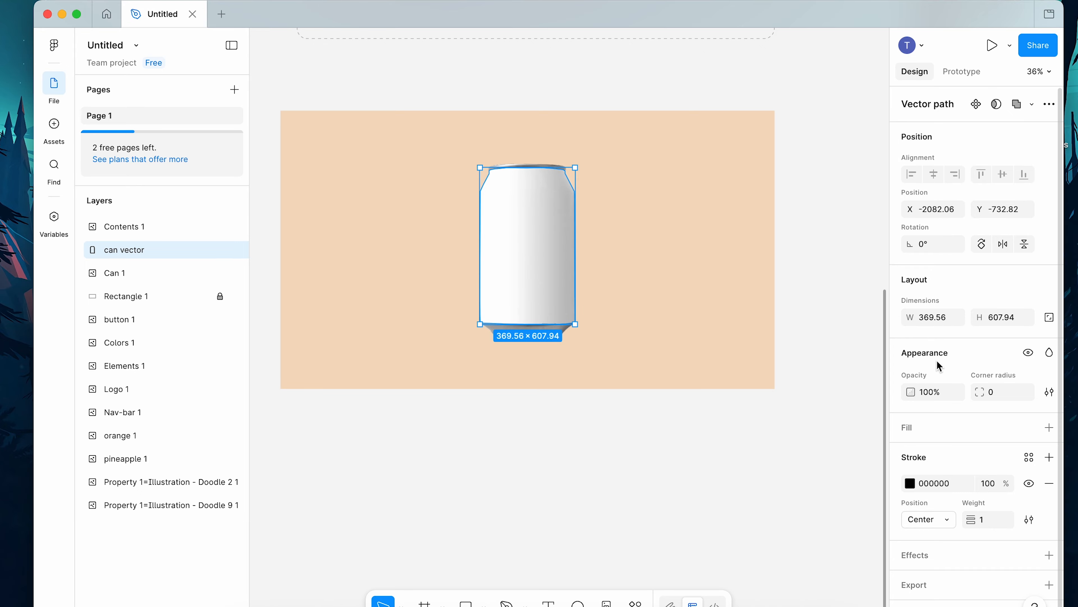
pyautogui.click(1049, 427)
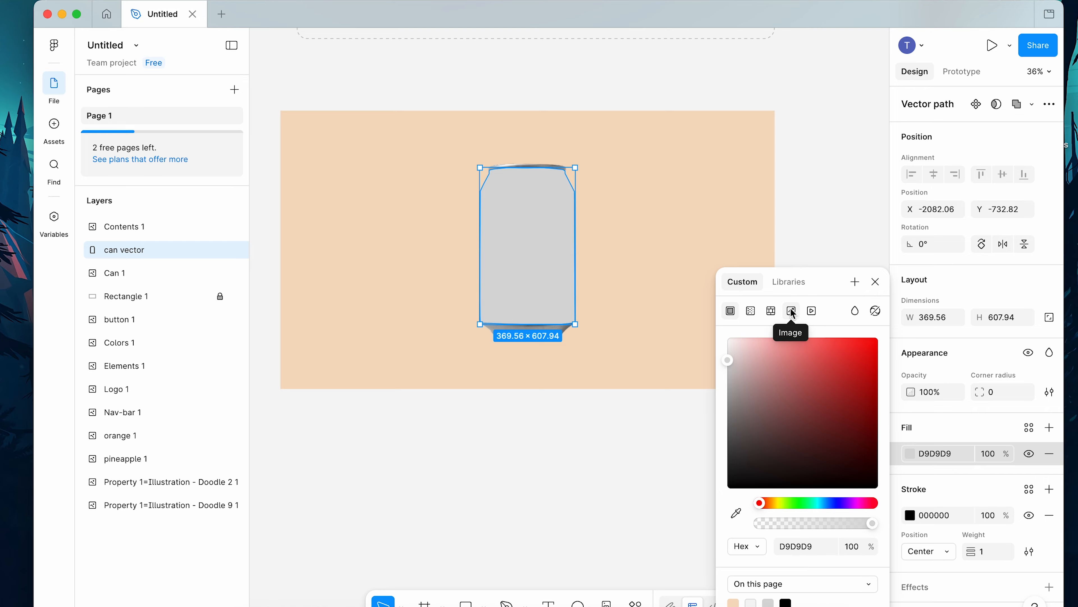
pyautogui.moveTo(739, 363); pyautogui.dragTo(727, 346)
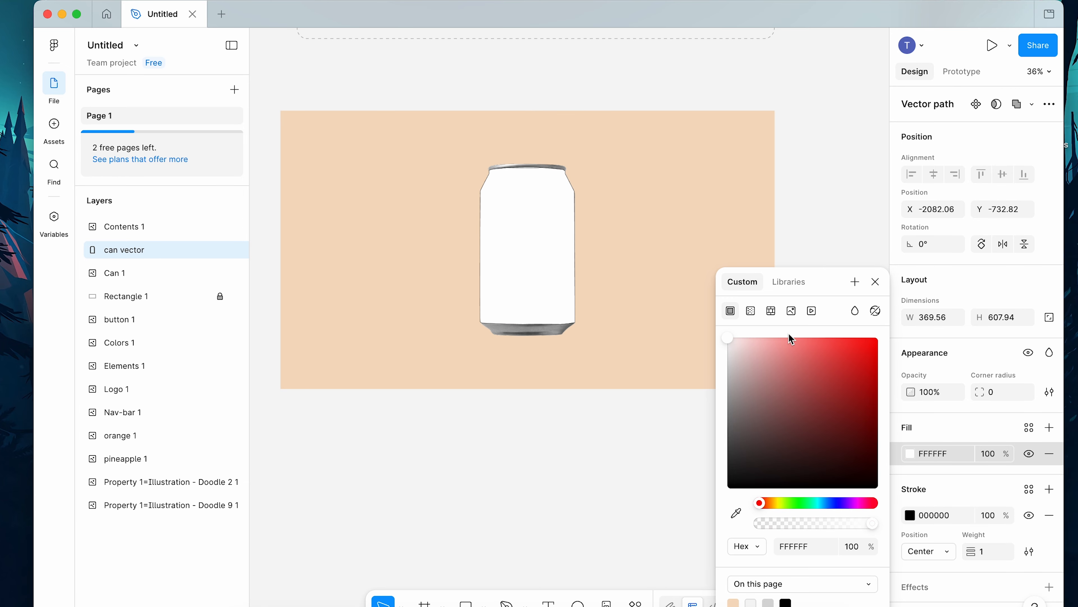
pyautogui.click(861, 261)
# Place the Contents 1 image over the can at about 1407 × 607 and mask it with can vector
pyautogui.scroll(-5, 547, 211)
pyautogui.click(501, 76)
pyautogui.moveTo(516, 73); pyautogui.dragTo(548, 276)
pyautogui.scroll(5, 547, 276)
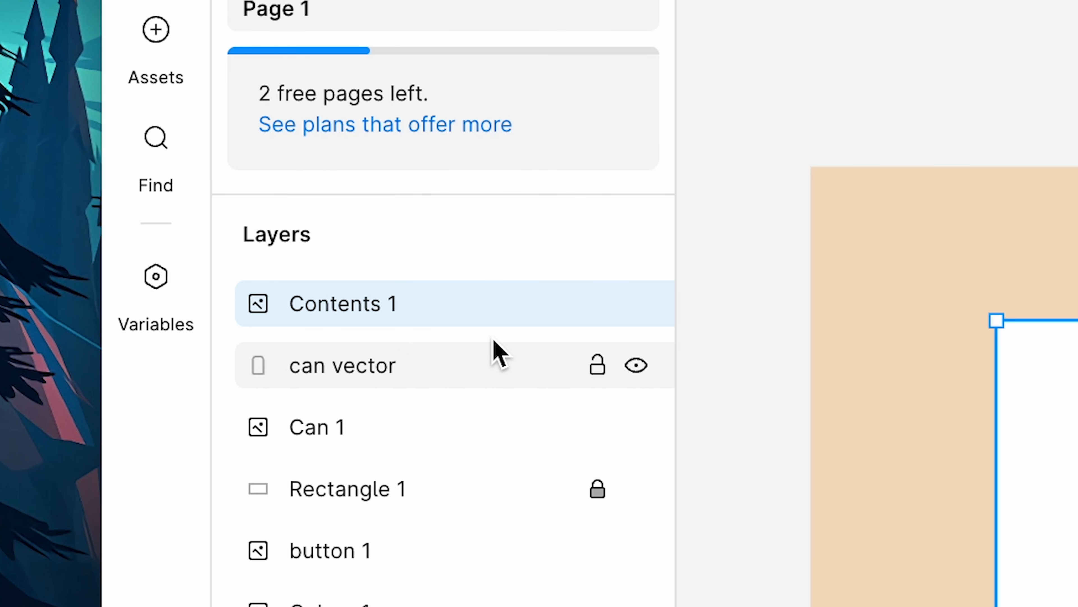
pyautogui.keyDown('shift'); pyautogui.click(140, 252); pyautogui.keyUp('shift')
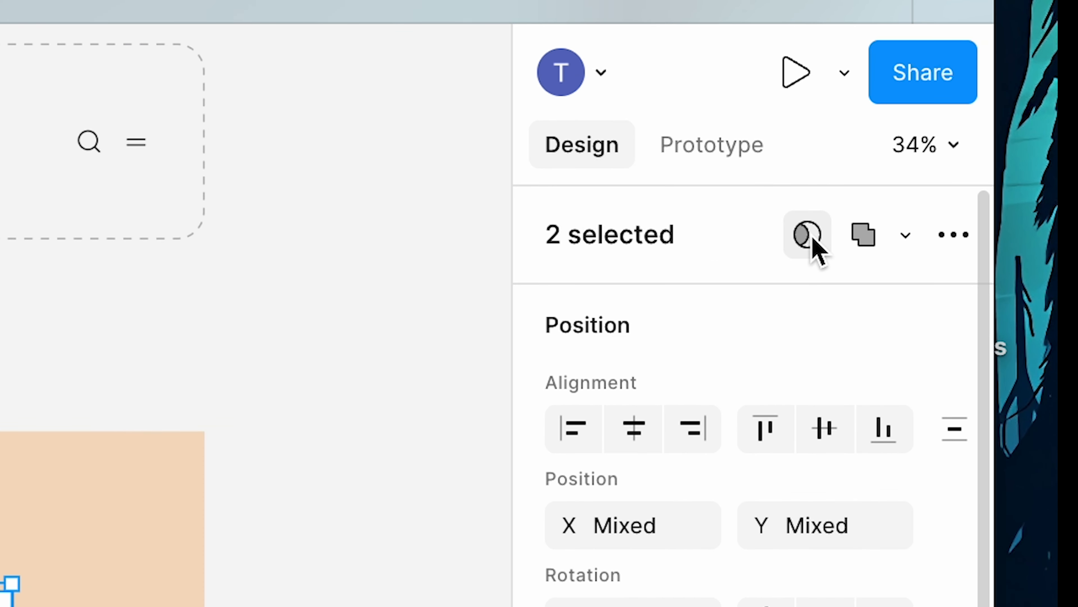
pyautogui.click(808, 234)
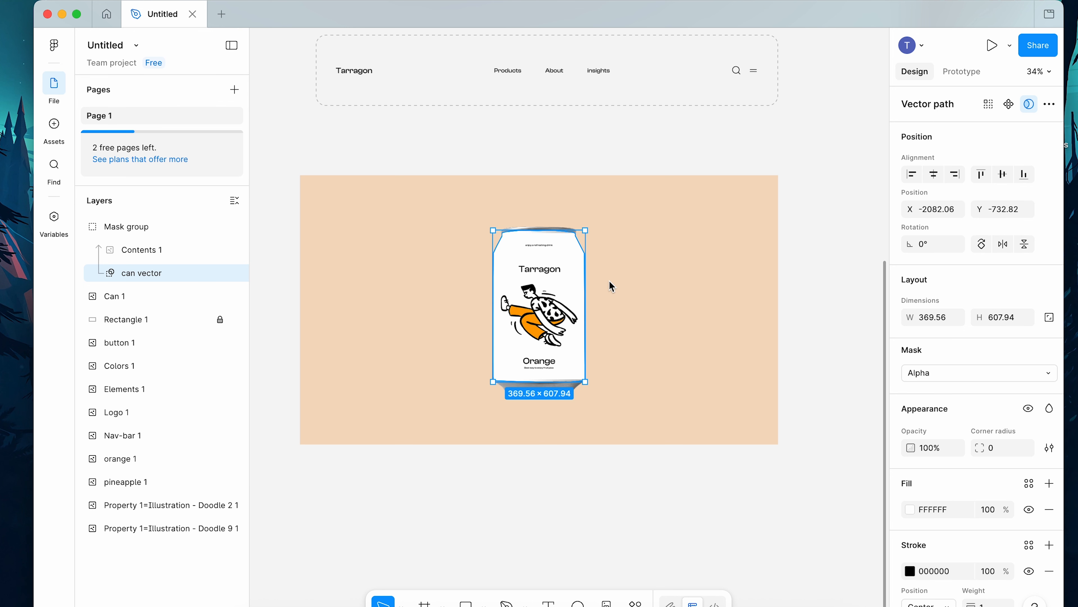
# Set the blend mode of the Contents 1 image inside the mask group to Multiply
pyautogui.scroll(5, 543, 340)
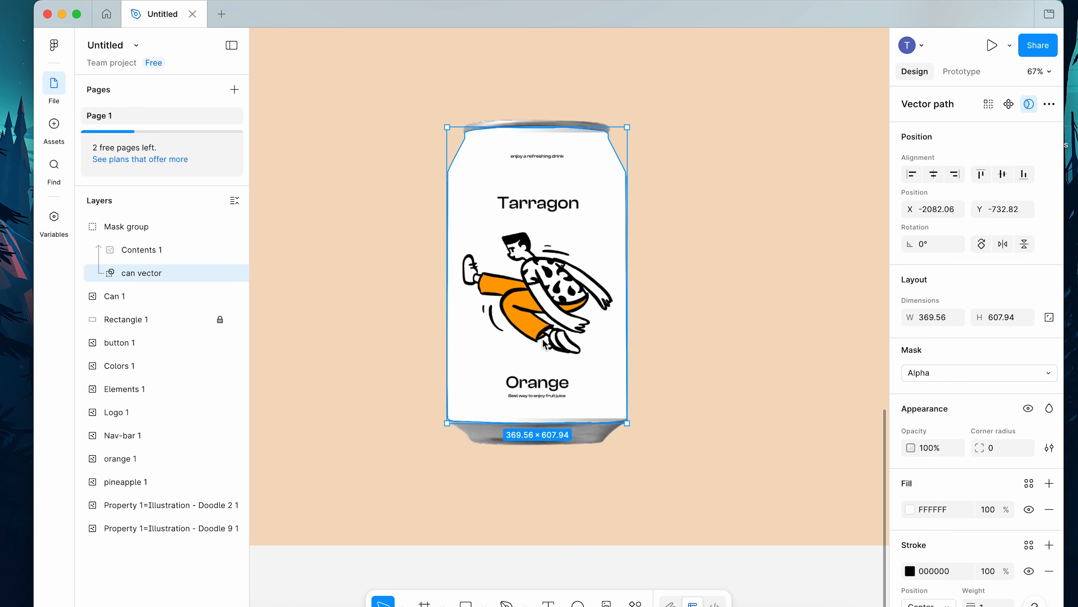
pyautogui.scroll(-2, 544, 344)
pyautogui.scroll(4, 573, 332)
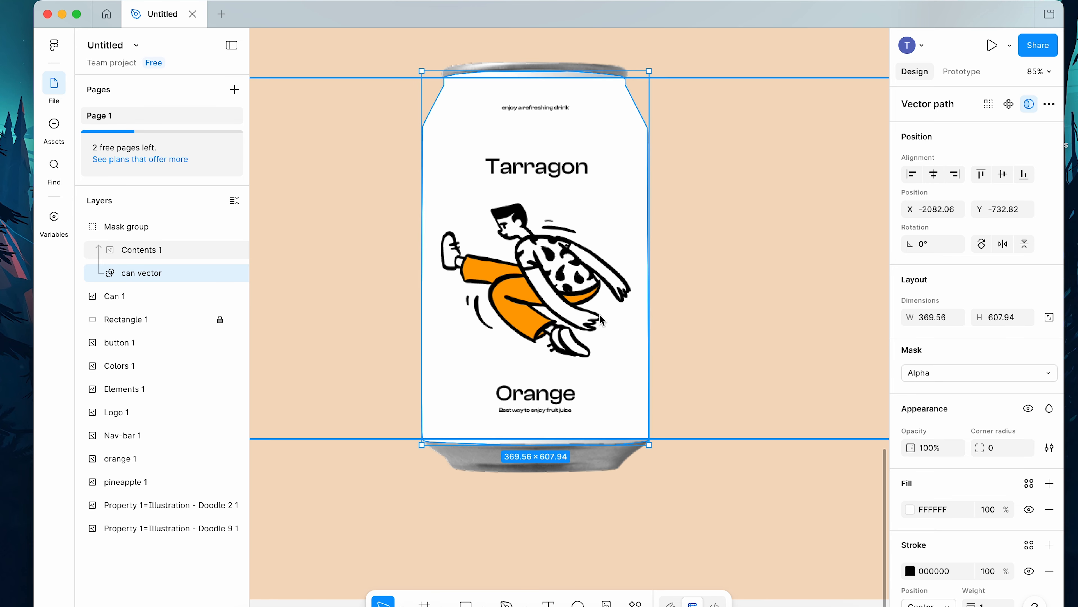
pyautogui.press('Tab')
pyautogui.hotkey('shift', '2')
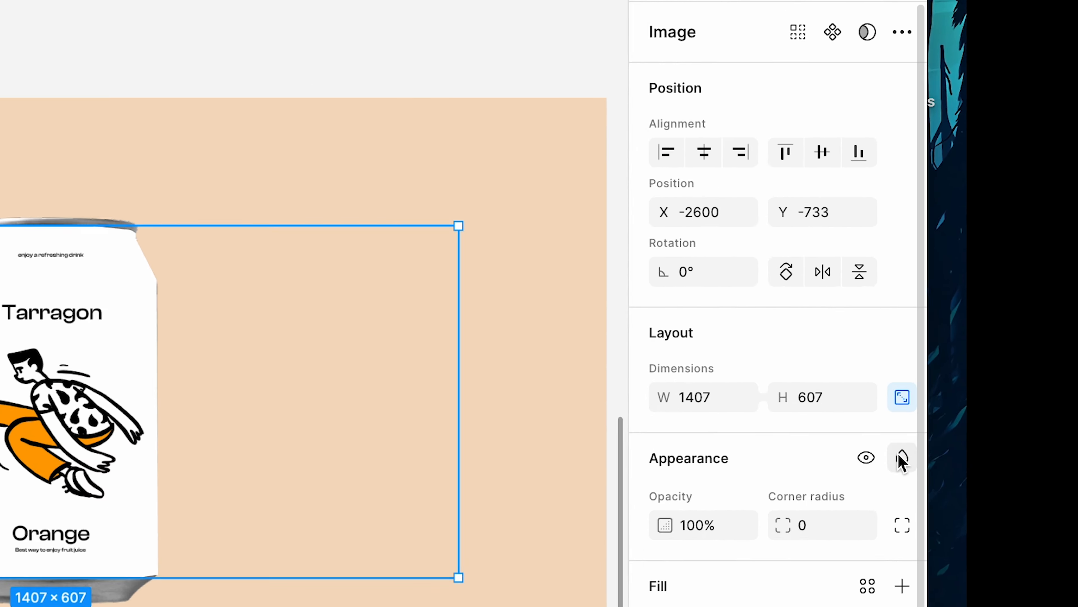
pyautogui.click(1049, 352)
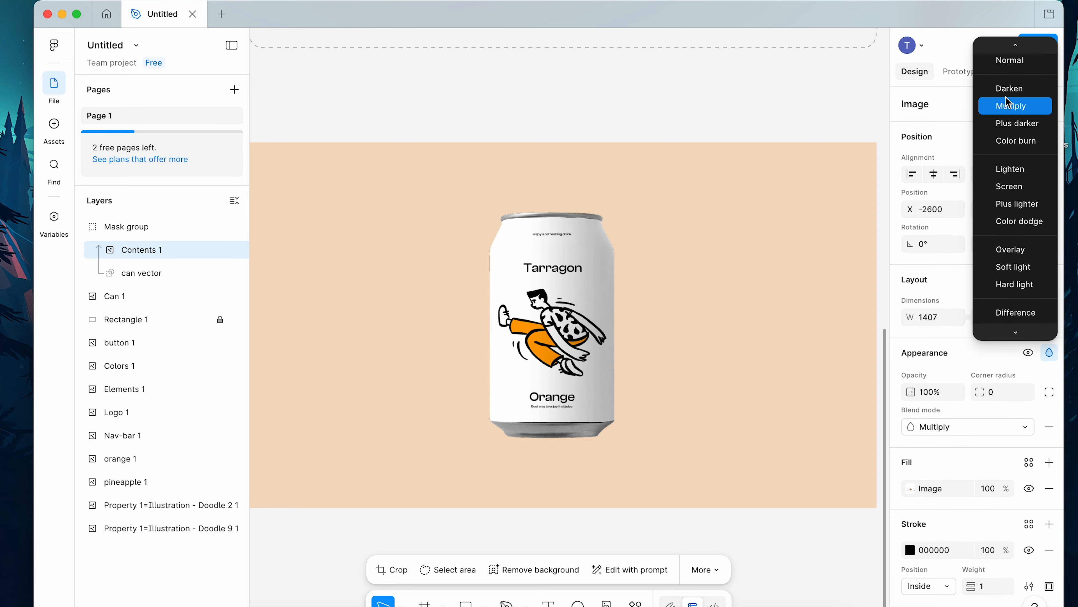
pyautogui.click(1009, 109)
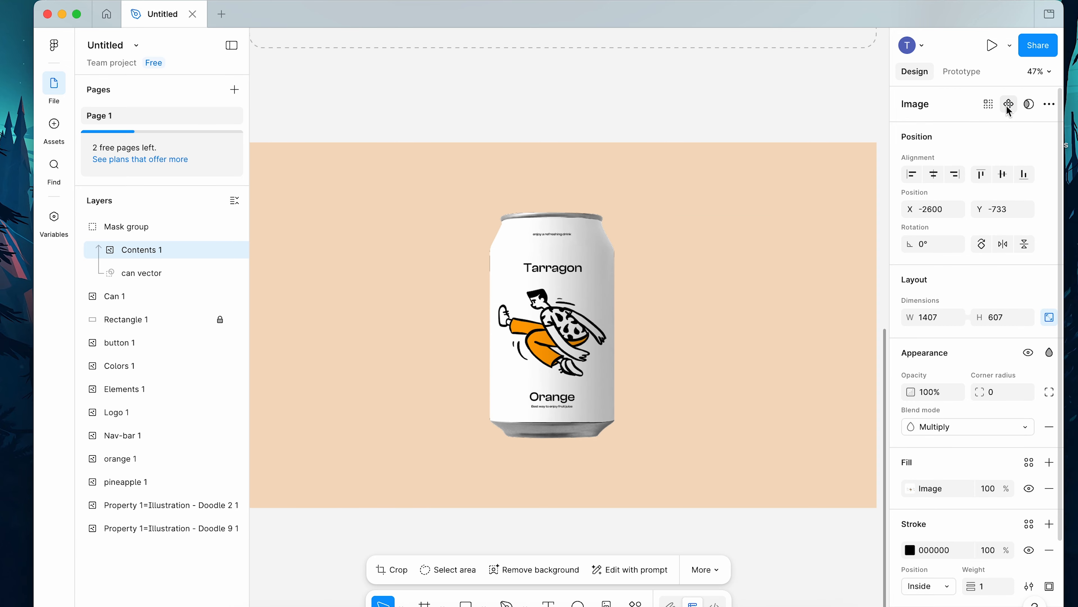
# Move the Nav-bar 1 image onto the upper edge of the peach rectangle
pyautogui.press('-')
pyautogui.scroll(2, 539, 229)
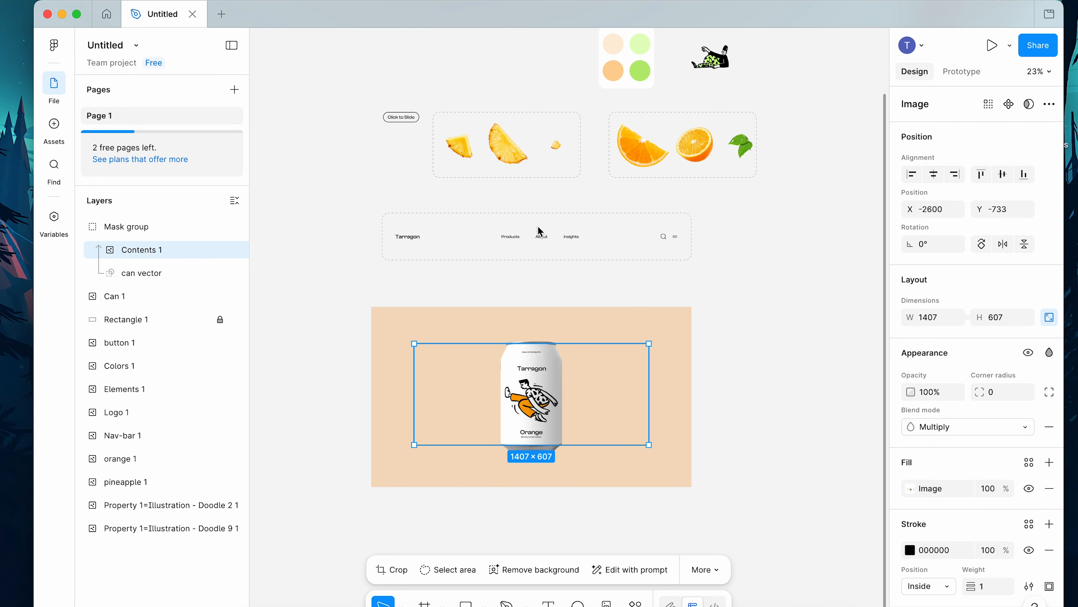
pyautogui.doubleClick(539, 231)
pyautogui.moveTo(518, 234); pyautogui.dragTo(515, 322)
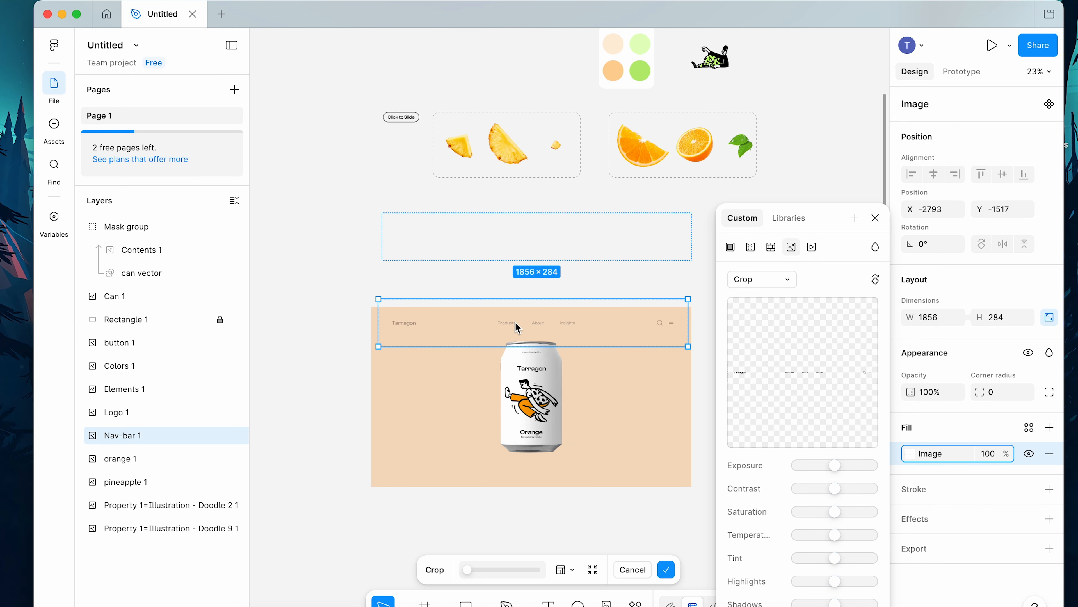
pyautogui.moveTo(576, 238); pyautogui.dragTo(572, 333)
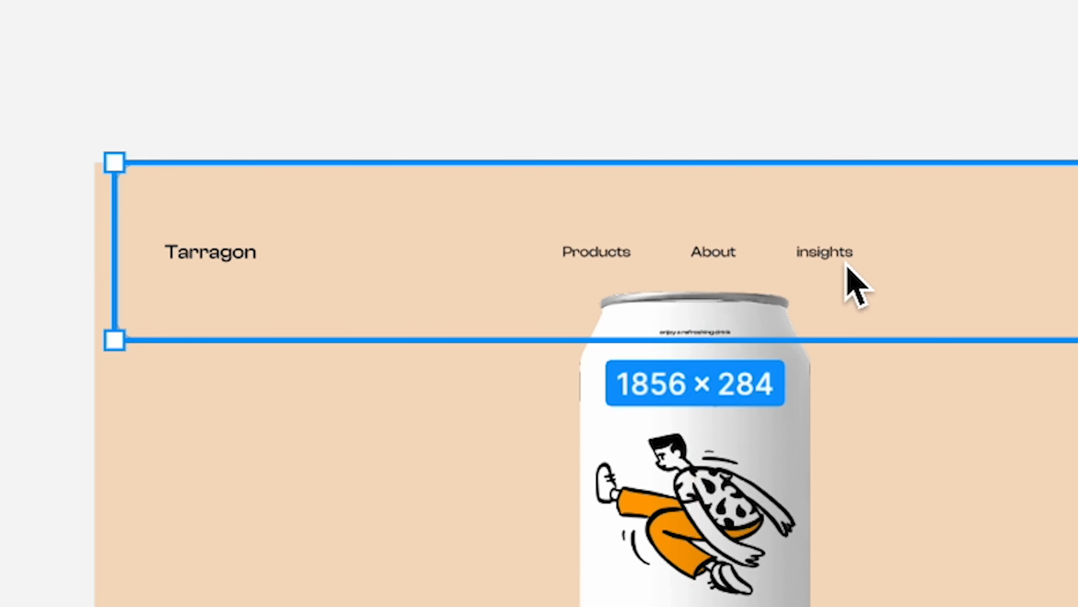
# Switch to the Fake 3D Rotation (Community) file and export the Click to Slide button and the search icon from the Assets page as PNGs
pyautogui.click(882, 1)
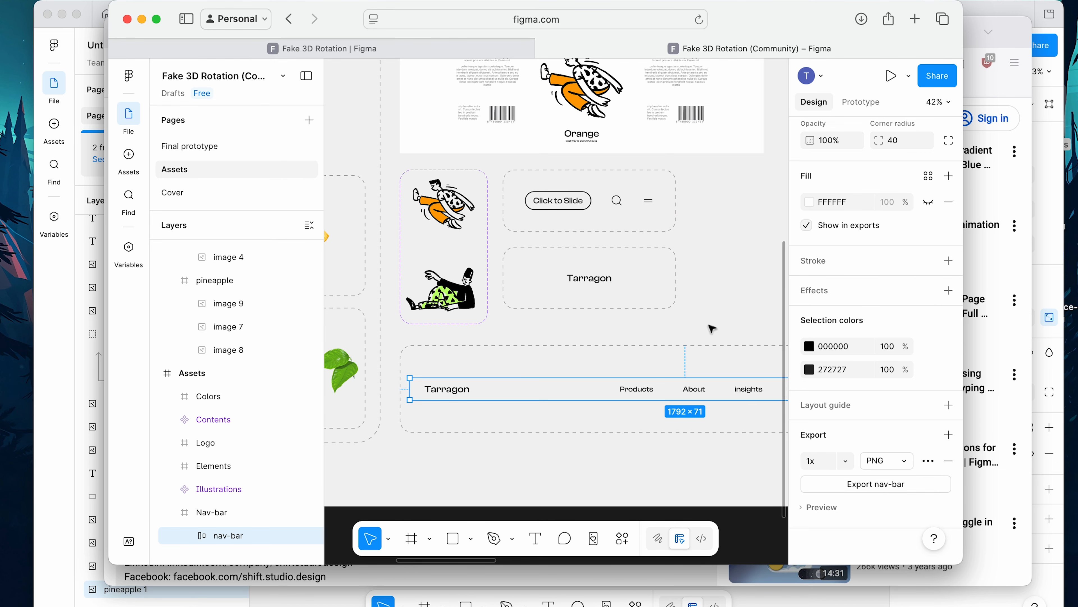
pyautogui.click(559, 200)
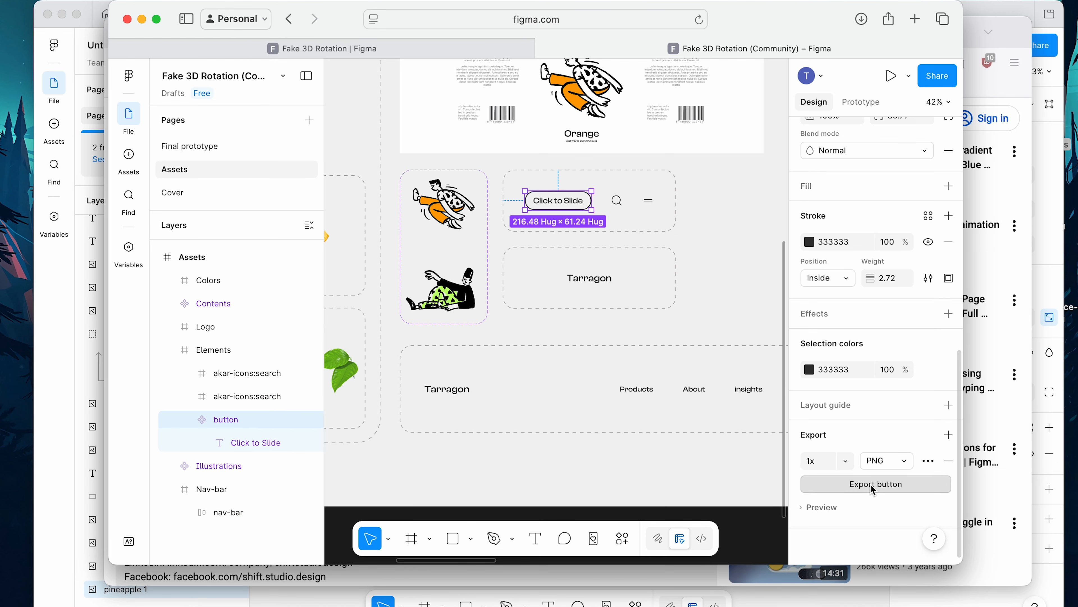
pyautogui.click(617, 200)
pyautogui.click(621, 199)
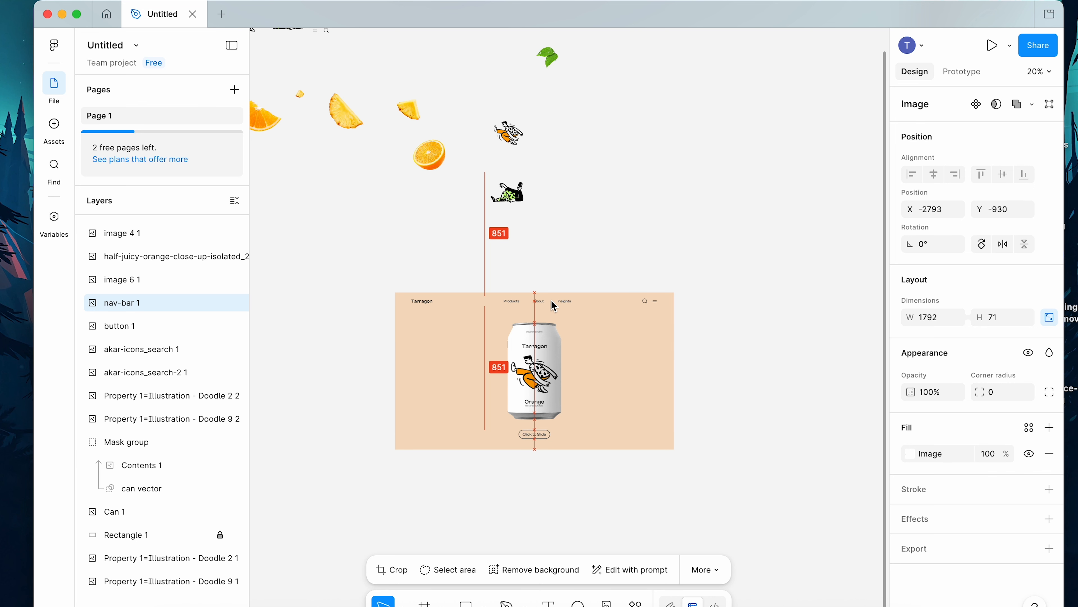
# Place the half orange, the orange slice and the green leaves around the can on the peach rectangle
pyautogui.moveTo(433, 153); pyautogui.dragTo(613, 362)
pyautogui.moveTo(266, 119); pyautogui.dragTo(500, 415)
pyautogui.moveTo(548, 56); pyautogui.dragTo(470, 353)
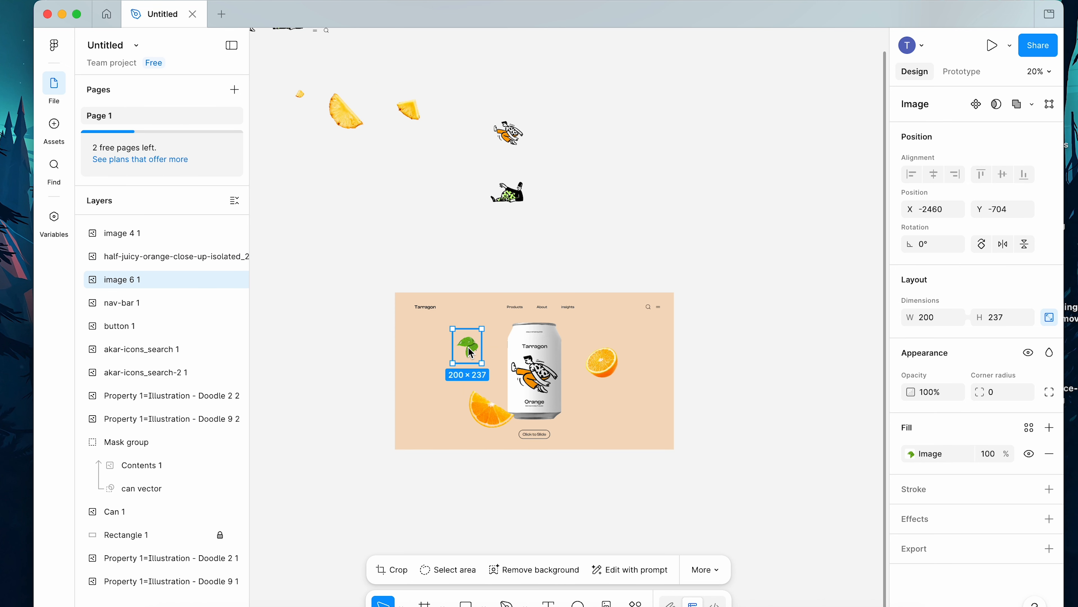
# Add the text "Orange" above the peach rectangle and fill it with the colour FA7D08 sampled from the half orange
pyautogui.click(553, 603)
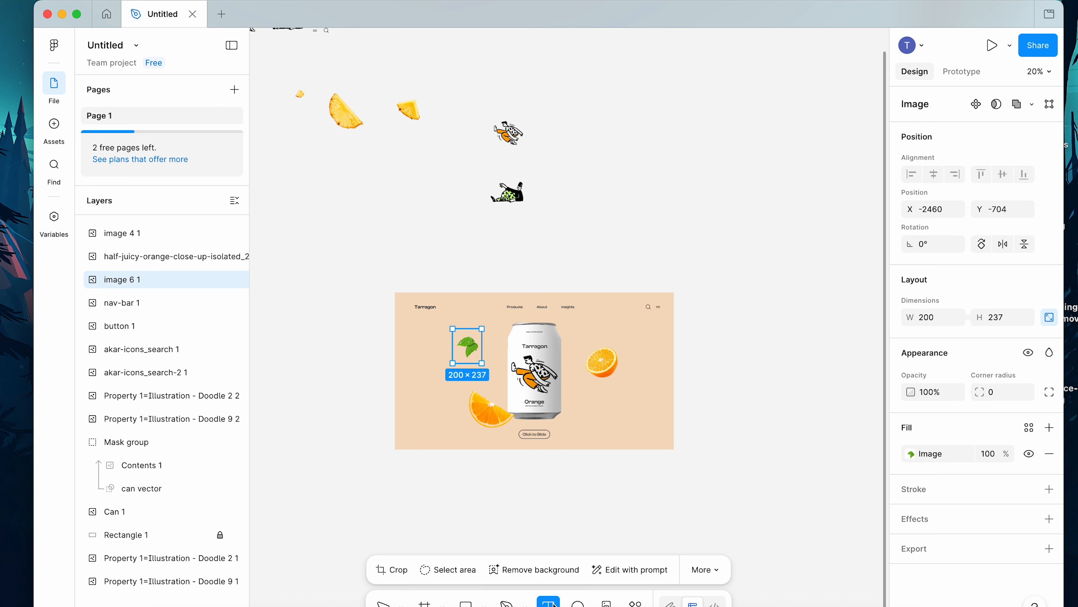
pyautogui.click(501, 274)
pyautogui.write('0range')
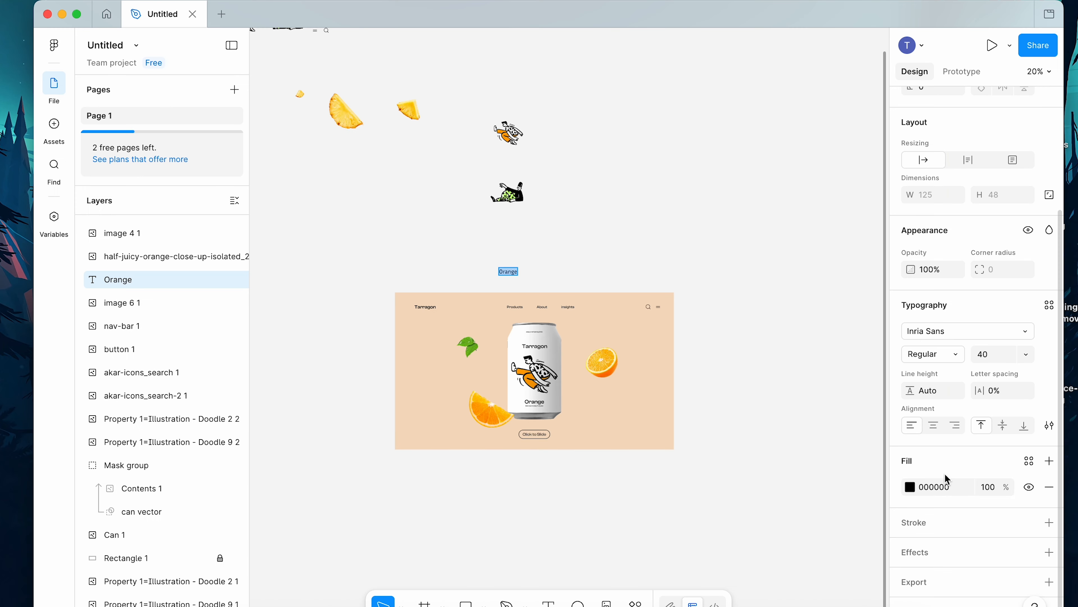
pyautogui.click(911, 487)
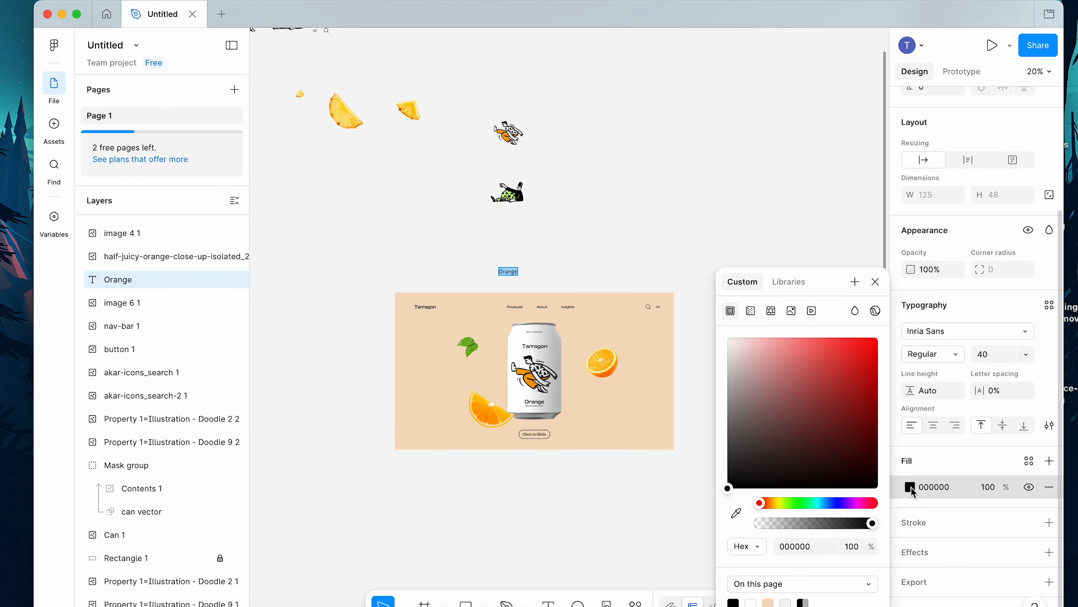
pyautogui.click(737, 513)
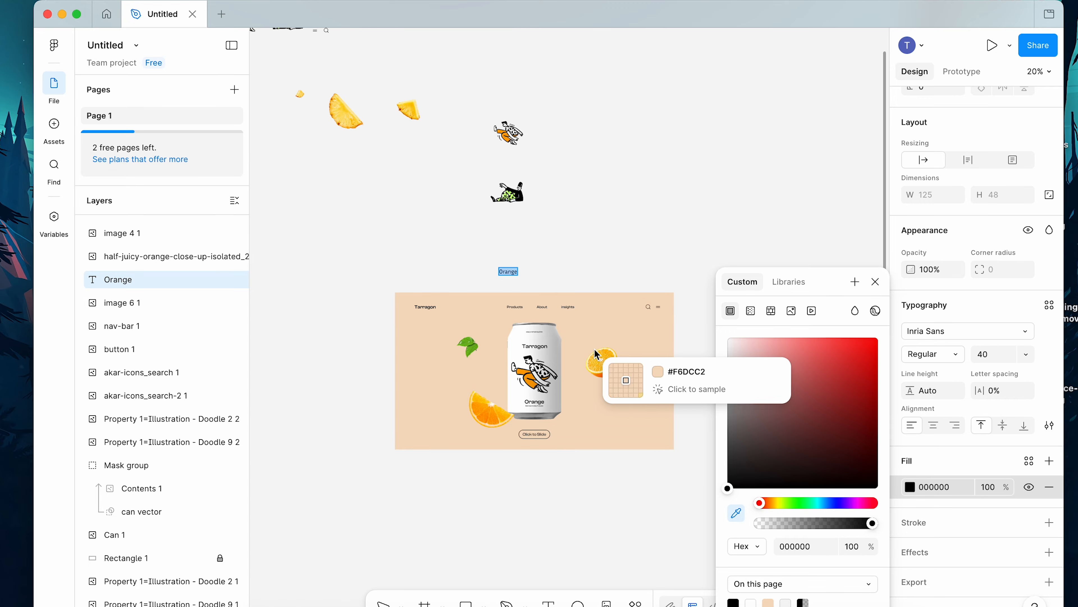
pyautogui.click(608, 374)
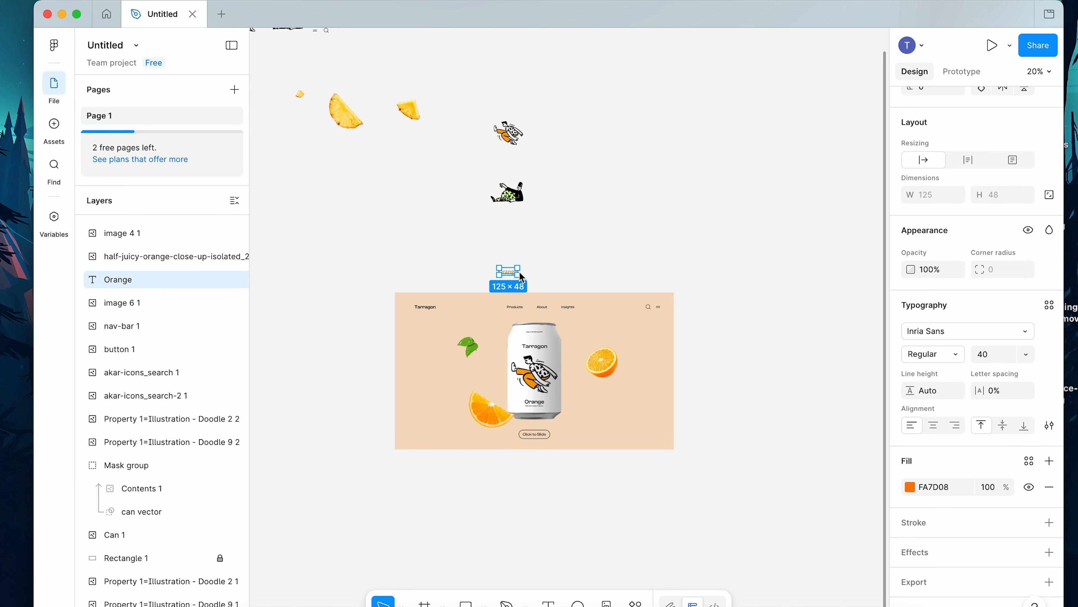
# Enlarge the Orange text with the Scale tool, starting at 2x, up to font size 512 and place it behind the can
pyautogui.click(401, 603)
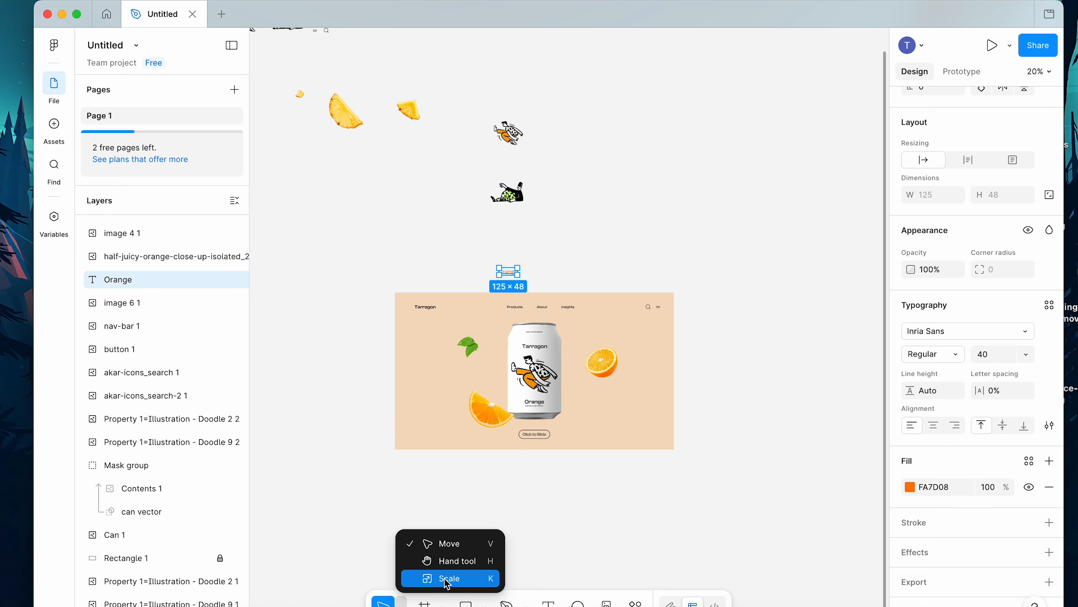
pyautogui.click(209, 467)
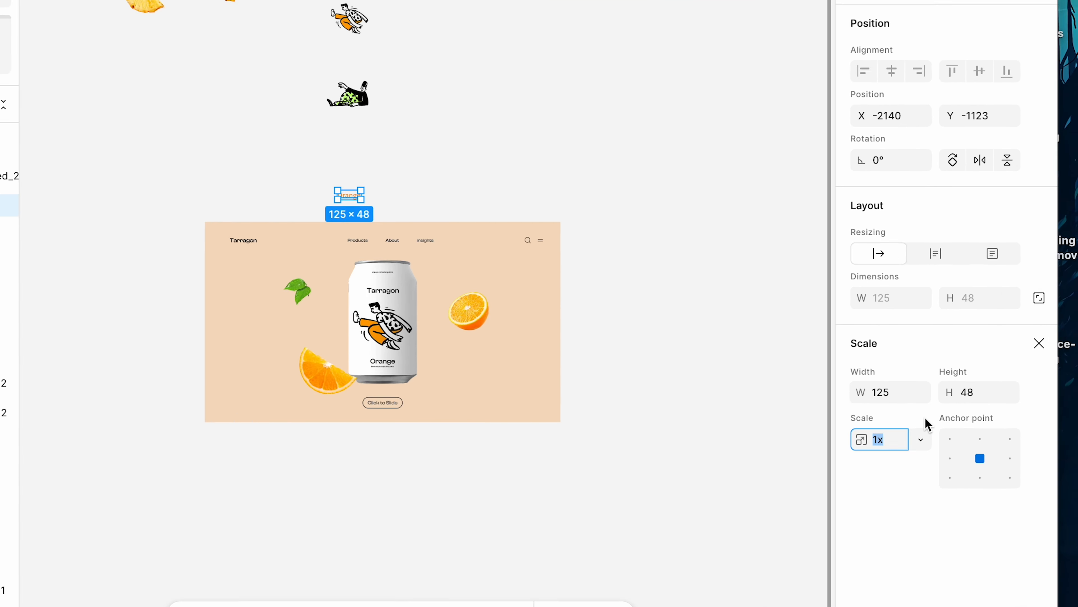
pyautogui.click(956, 462)
pyautogui.click(763, 137)
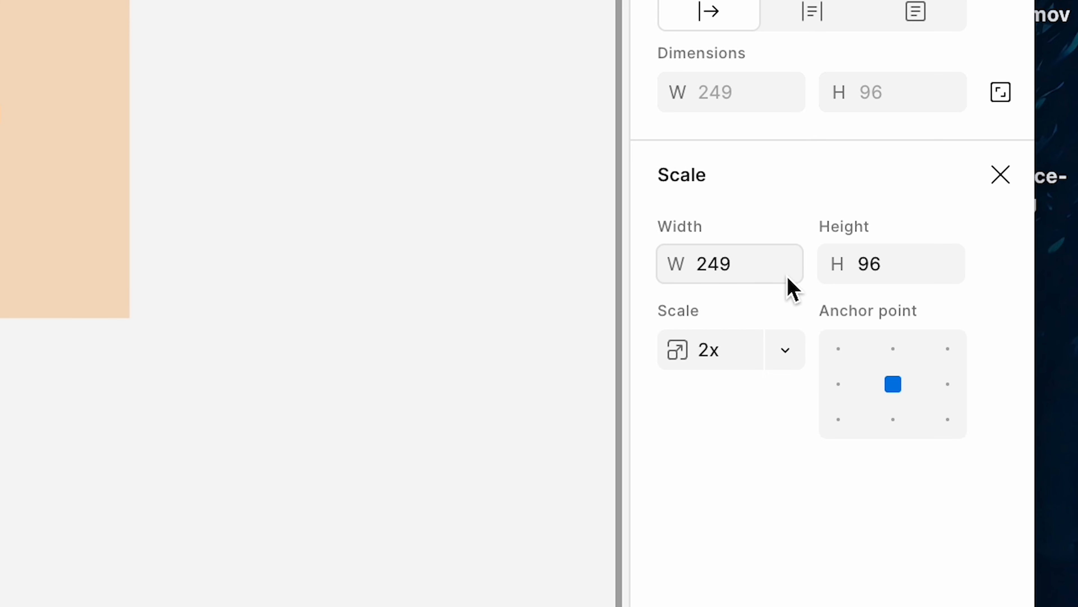
pyautogui.click(790, 360)
pyautogui.click(788, 189)
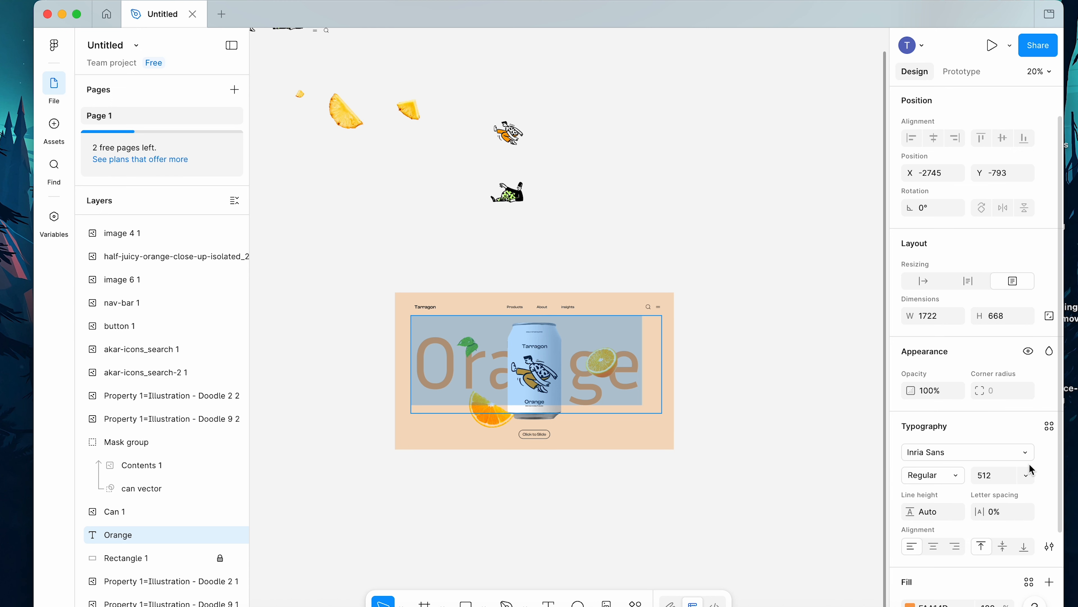
# Set the Orange text's font to Hiragino Kaku Gothic Std, weight W8, at size 384
pyautogui.click(1025, 454)
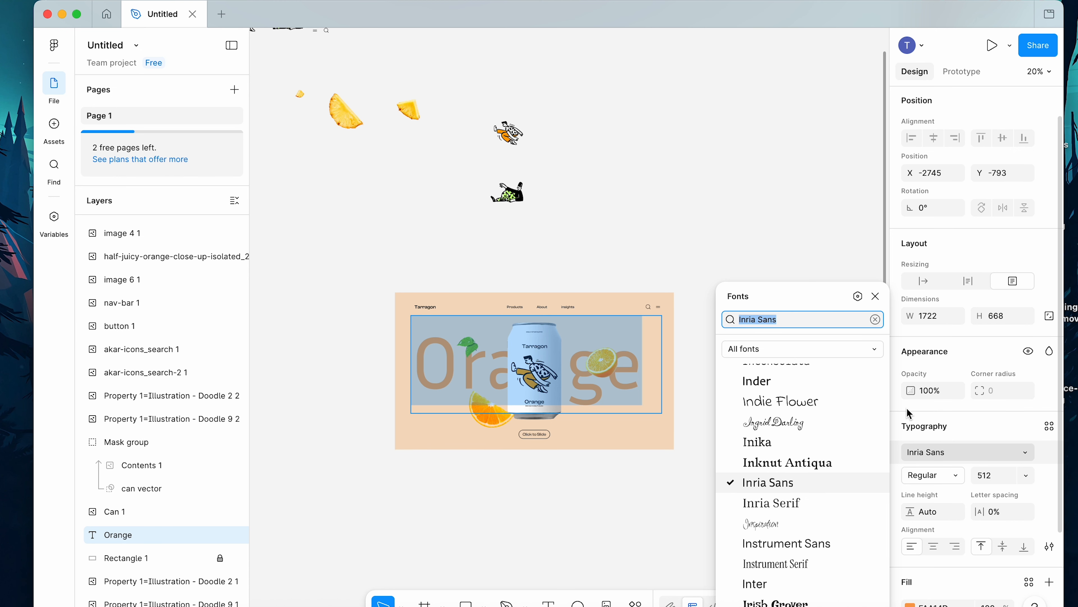
pyautogui.scroll(6, 820, 393)
pyautogui.scroll(8, 819, 393)
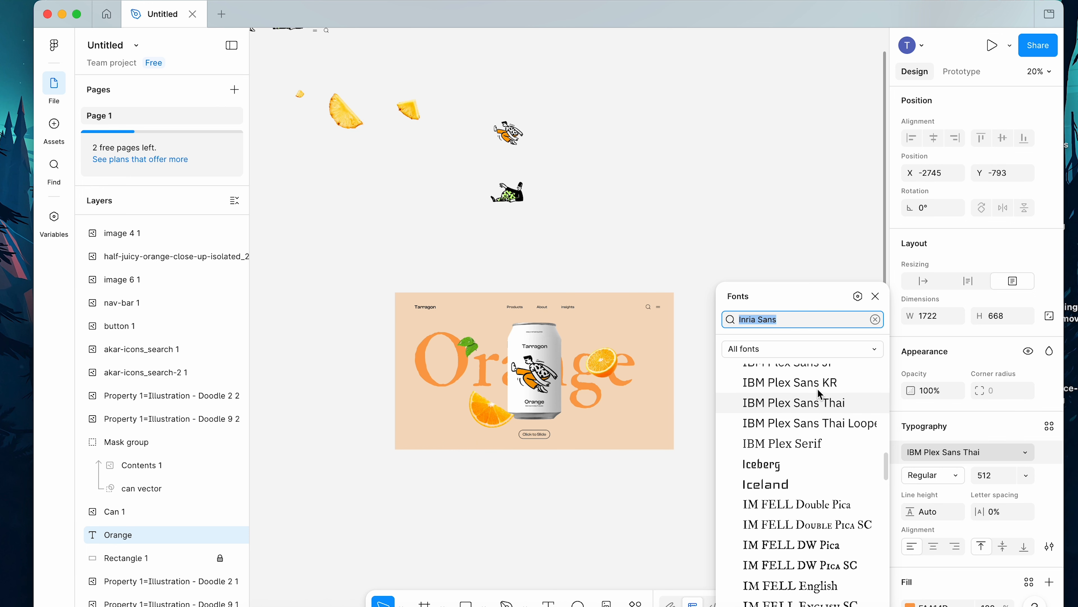
pyautogui.scroll(8, 819, 393)
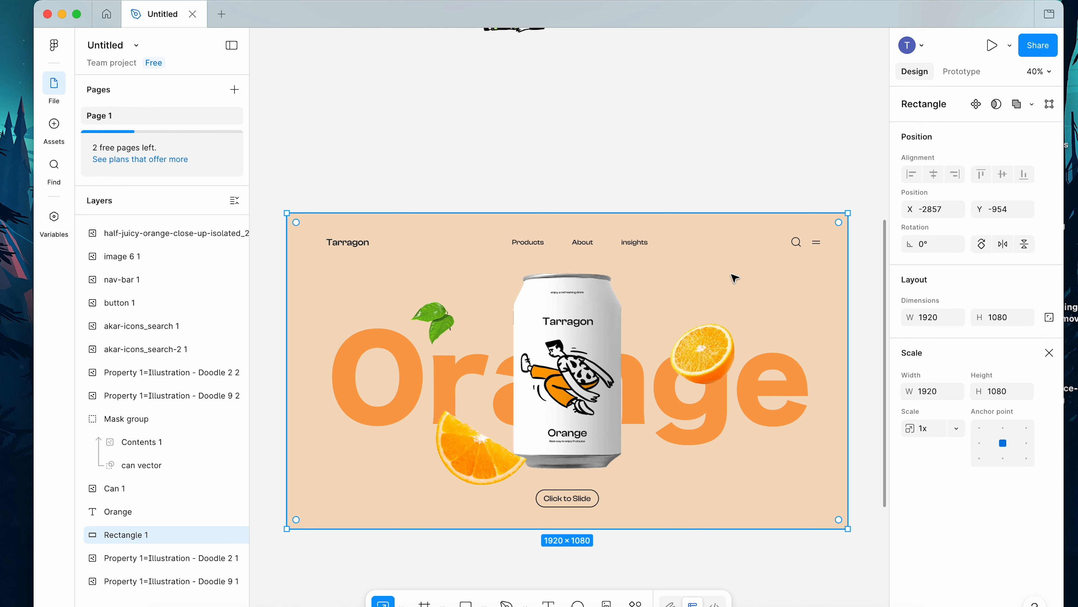
# Duplicate the peach Rectangle 1 and rename the copy background
pyautogui.press('super+d')
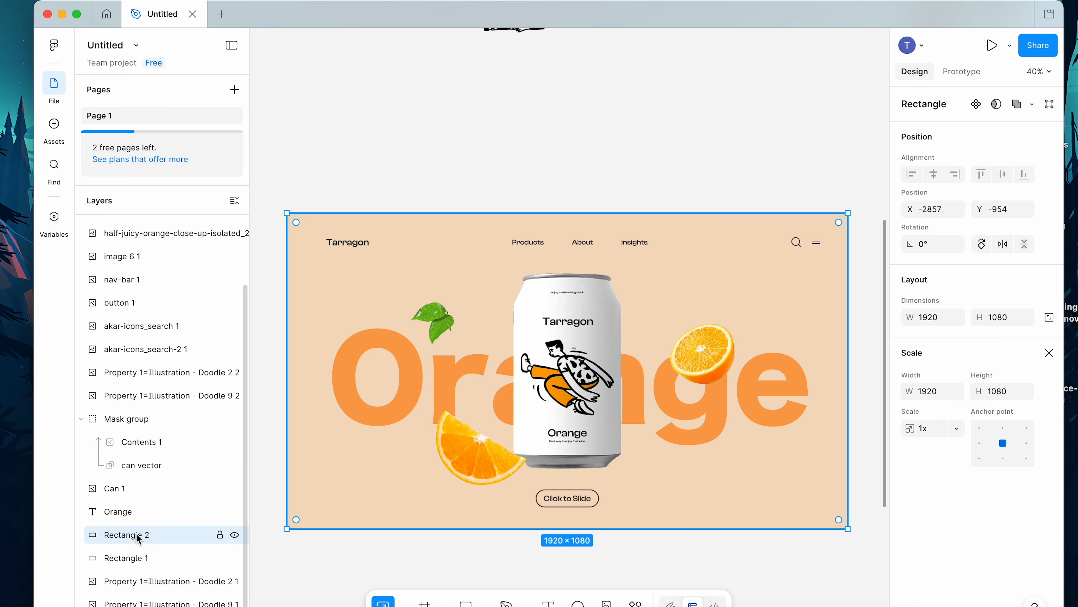
pyautogui.doubleClick(136, 535)
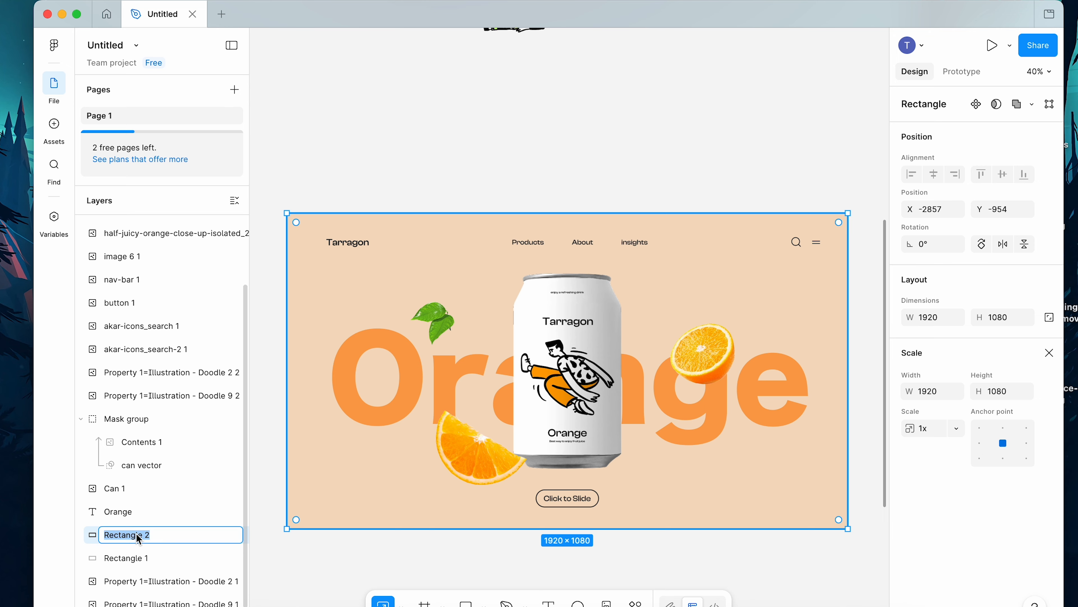
pyautogui.write('background 2')
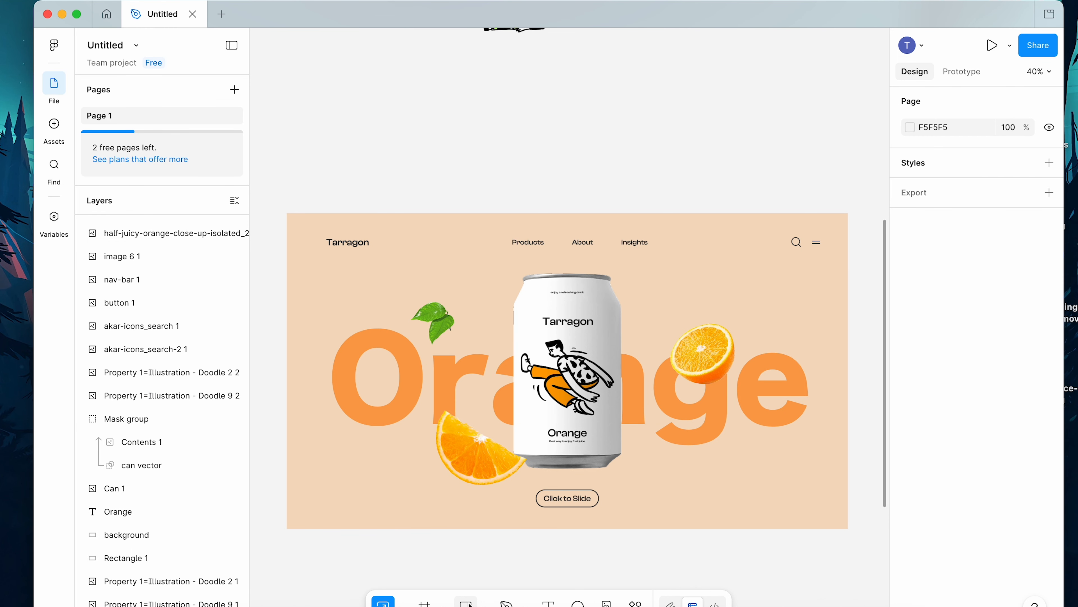
# Draw a mask rectangle about 1952 × 1119 covering the page and fill it with the peach colour sampled from the background
pyautogui.click(467, 603)
pyautogui.moveTo(286, 207); pyautogui.dragTo(821, 517)
pyautogui.click(911, 455)
pyautogui.click(737, 513)
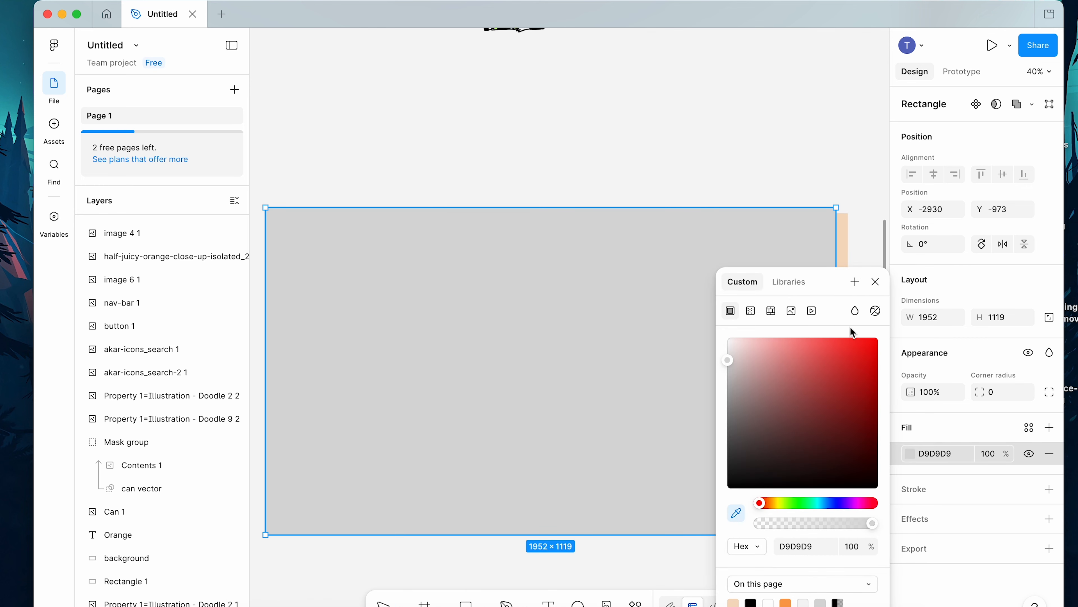
pyautogui.click(845, 256)
pyautogui.moveTo(661, 227); pyautogui.dragTo(677, 233)
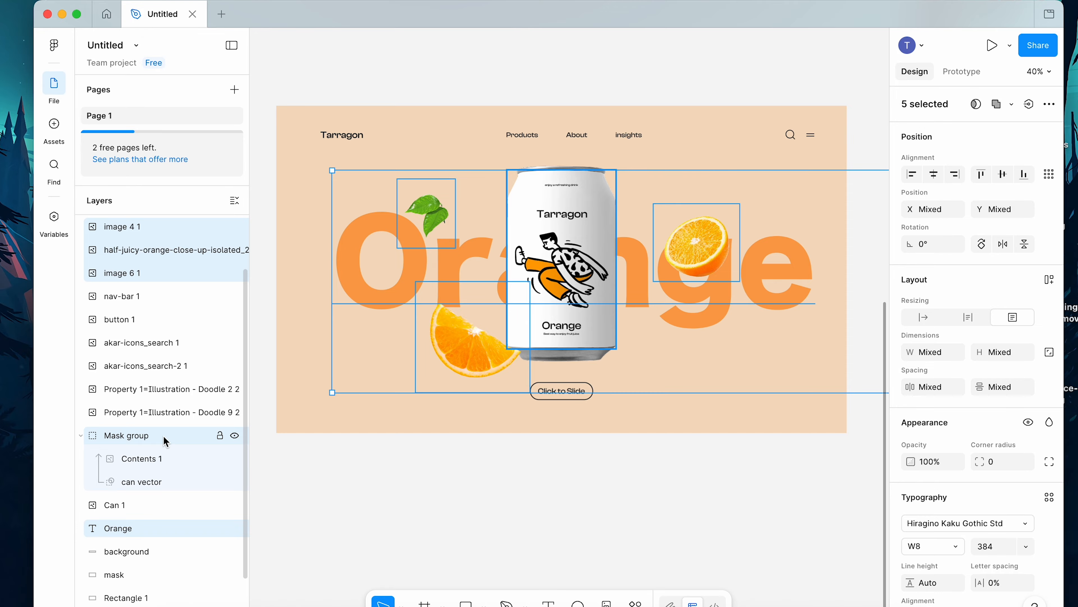
# Group the fruit images, leaves, can label, can and Orange text, and name the group amination group
pyautogui.press('super+g')
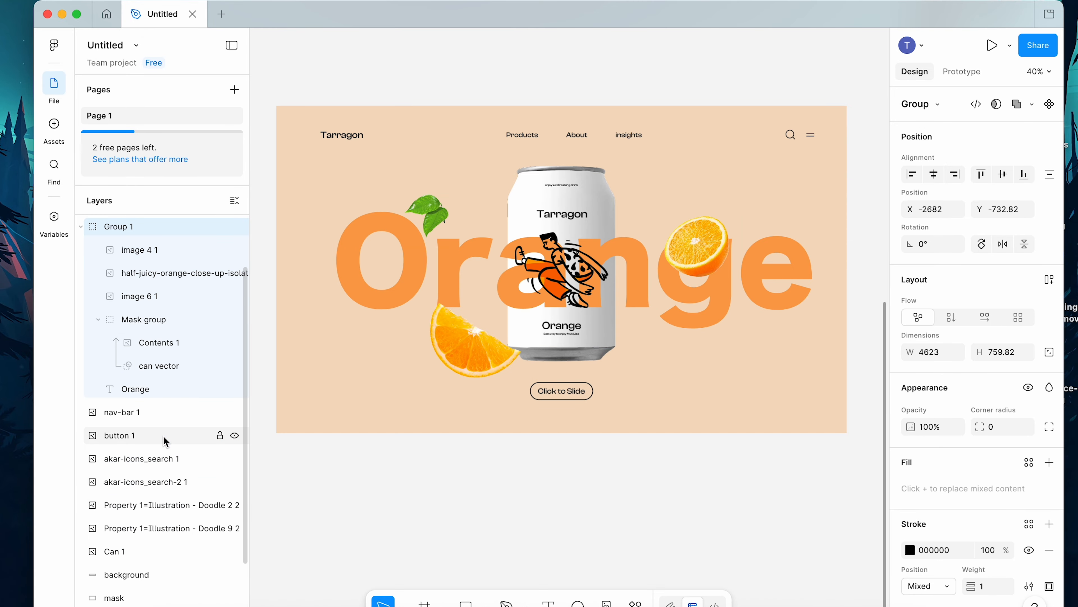
pyautogui.click(81, 228)
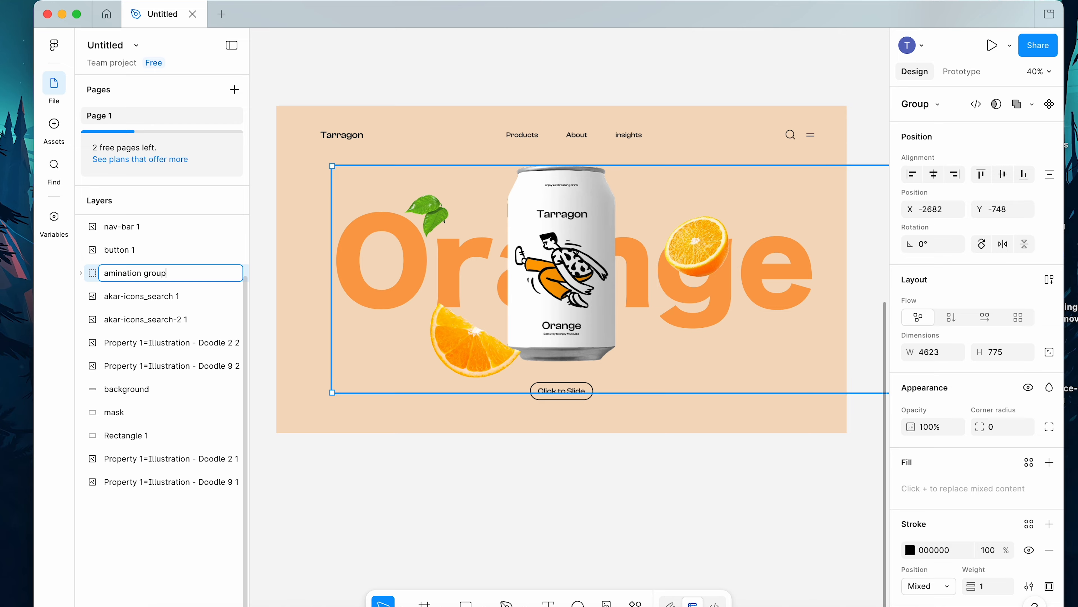
pyautogui.press('Return')
# Mask the amination group with the mask rectangle as a group named orange, and duplicate that group
pyautogui.click(128, 412)
pyautogui.keyDown('shift'); pyautogui.click(135, 273); pyautogui.keyUp('shift')
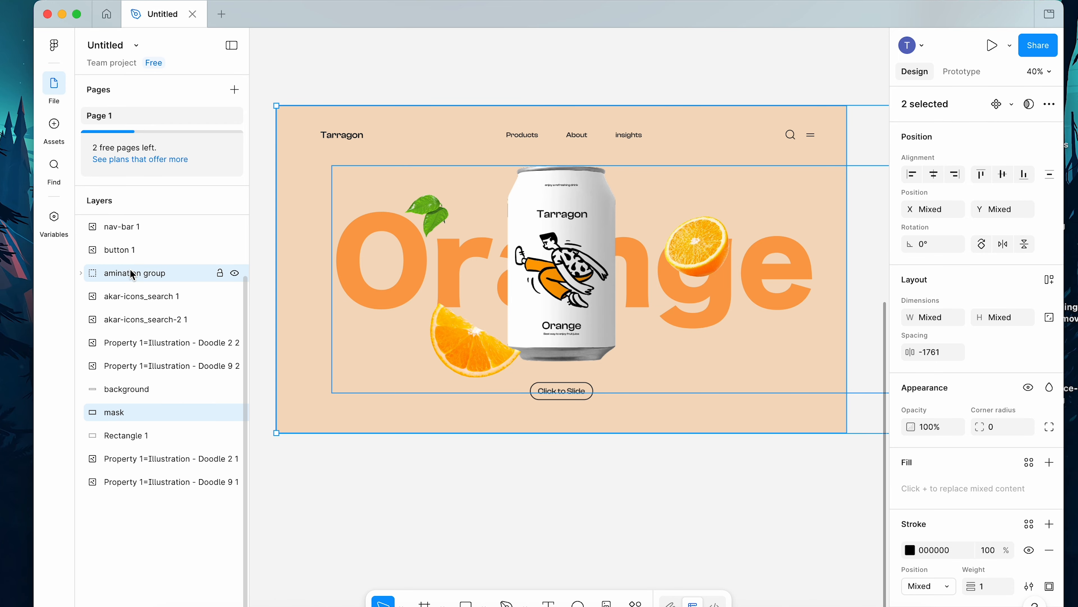
pyautogui.click(1029, 104)
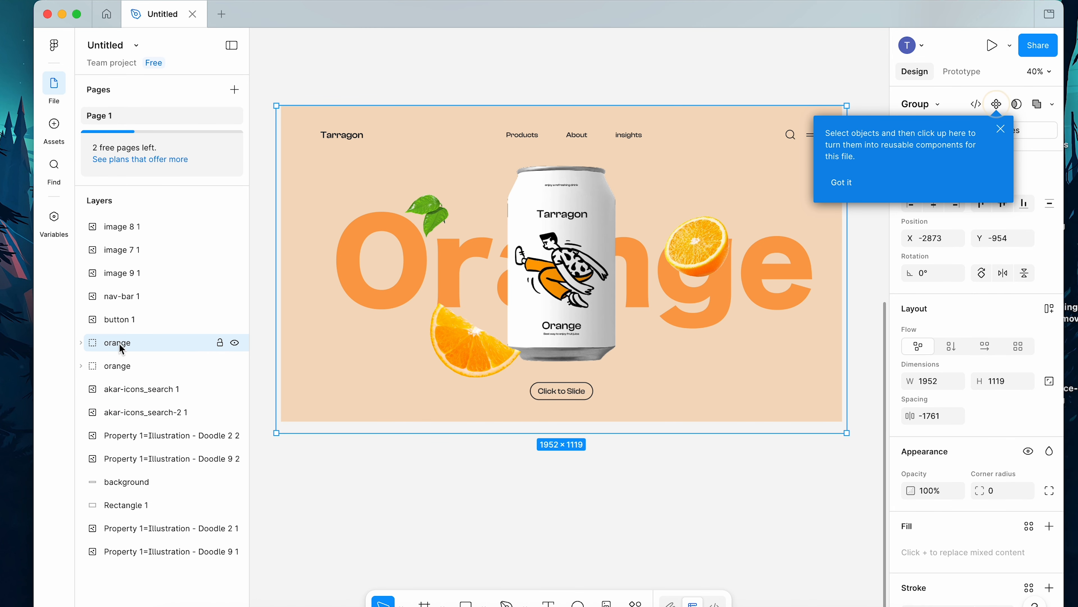
# Rename the upper orange group copy as pinneapple and hide the original orange group
pyautogui.doubleClick(122, 347)
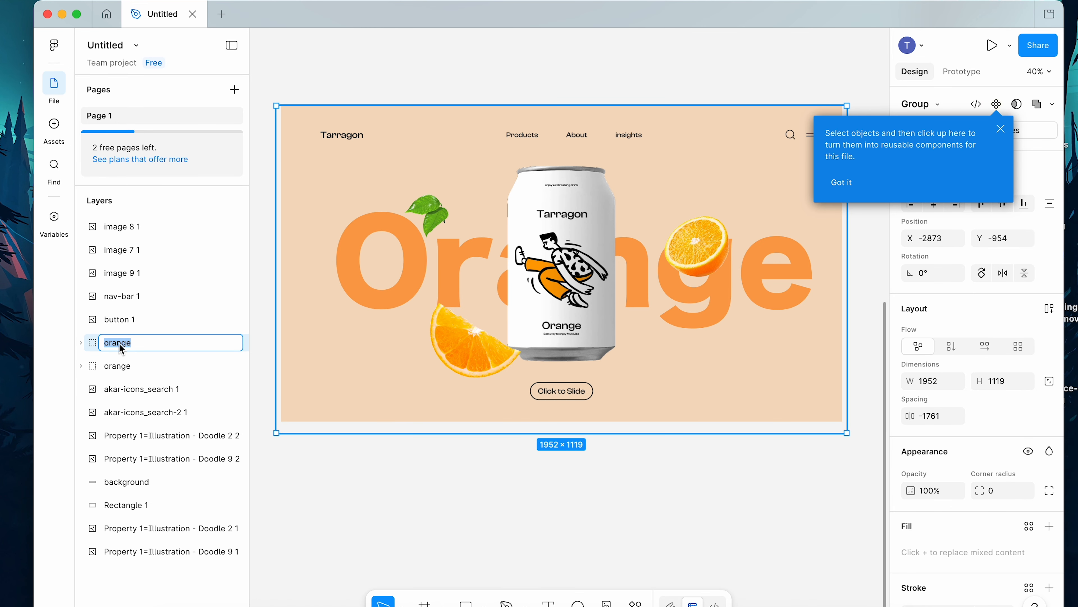
pyautogui.write('pinneapple')
pyautogui.press('Return')
pyautogui.click(235, 367)
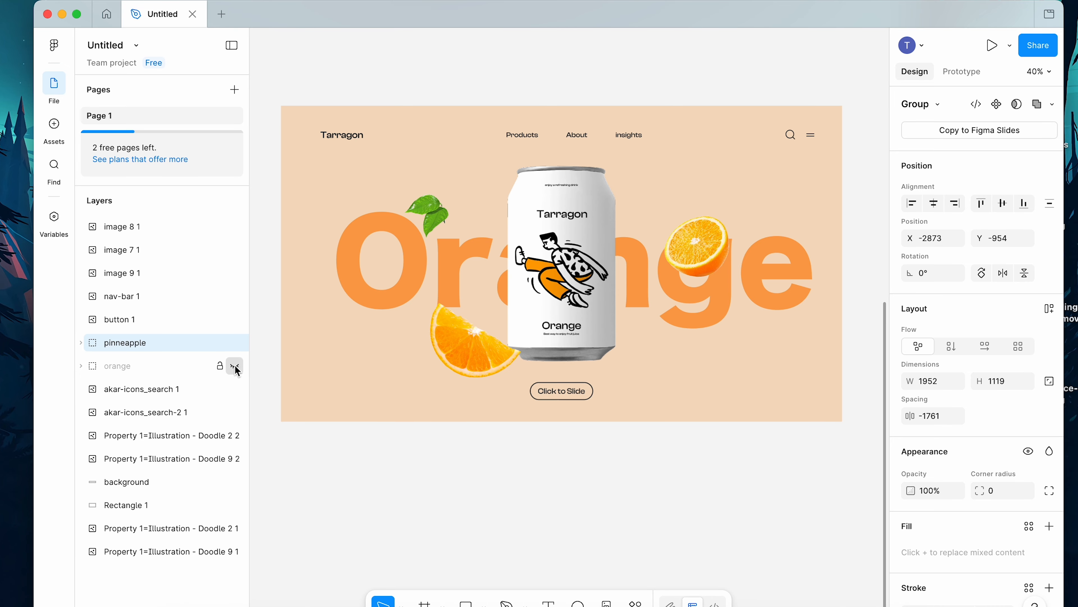
# Restyle the contents of the pinneapple group with a green background, green Pineapple text, and the reclining doodle on the can, adding pineapple pieces around it
pyautogui.click(130, 348)
pyautogui.click(81, 343)
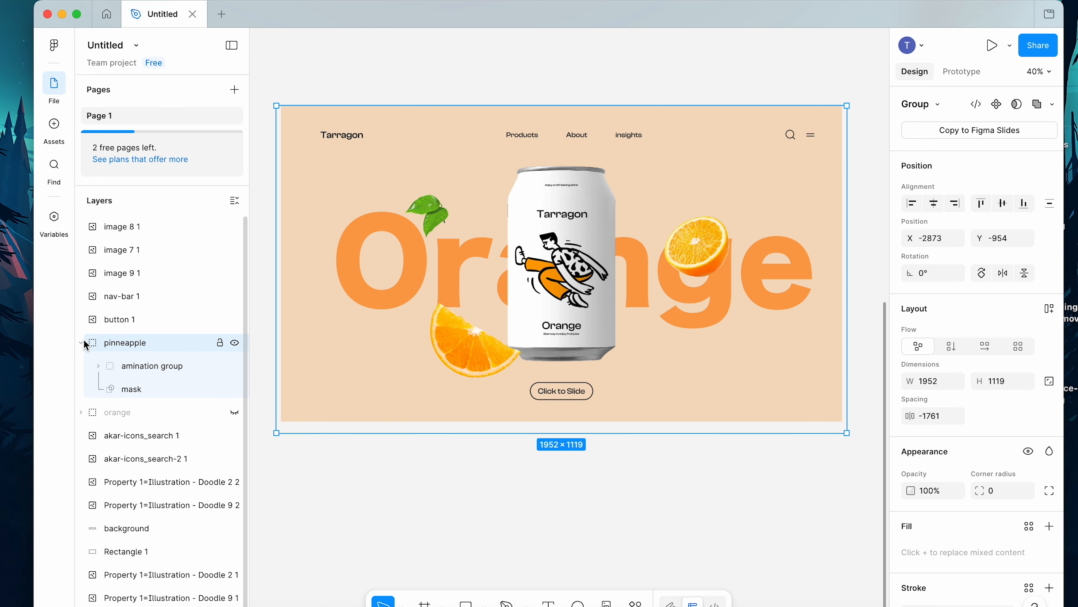
pyautogui.click(98, 366)
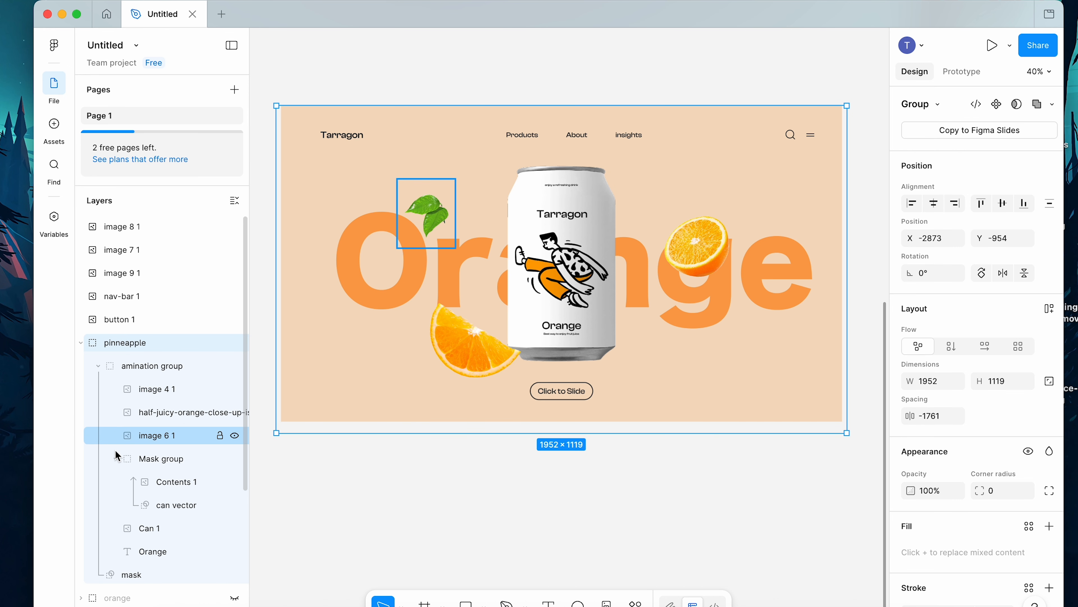
pyautogui.click(117, 459)
pyautogui.click(116, 459)
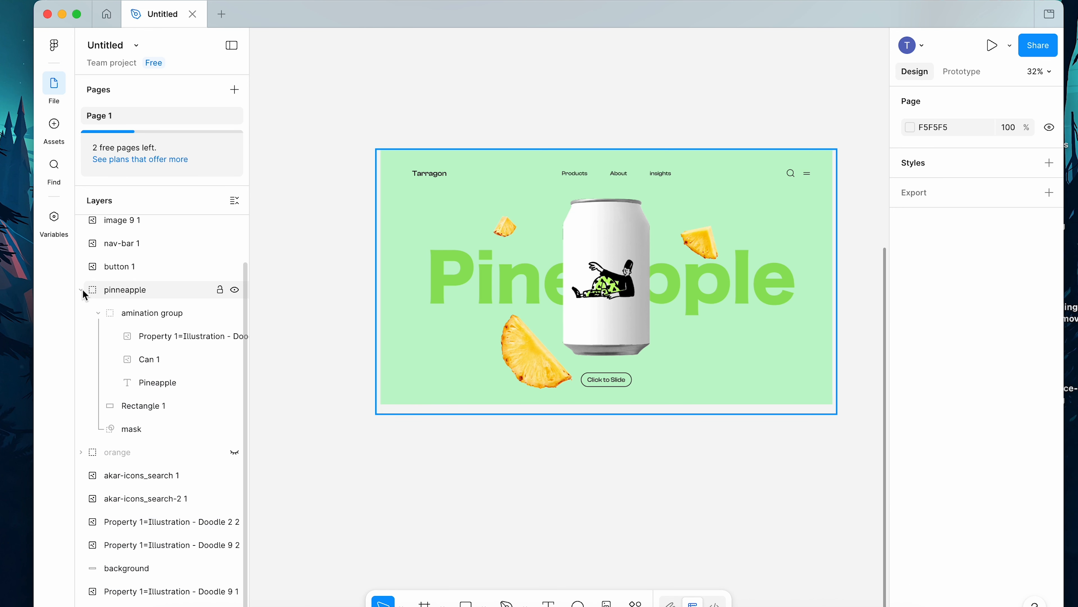
pyautogui.click(81, 290)
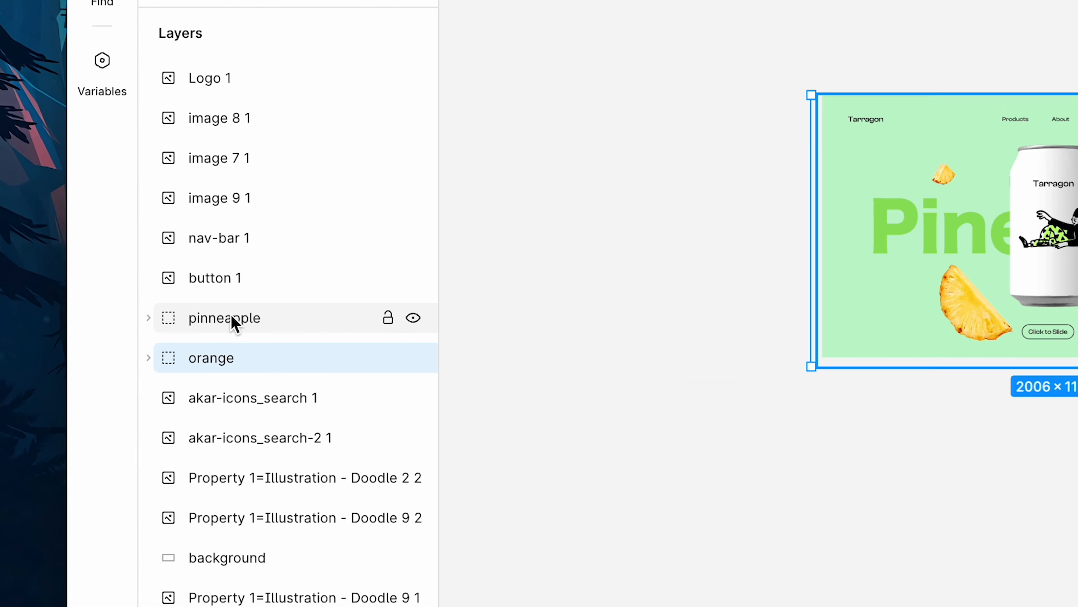
# Try to turn the pinneapple and orange groups into components
pyautogui.click(129, 290)
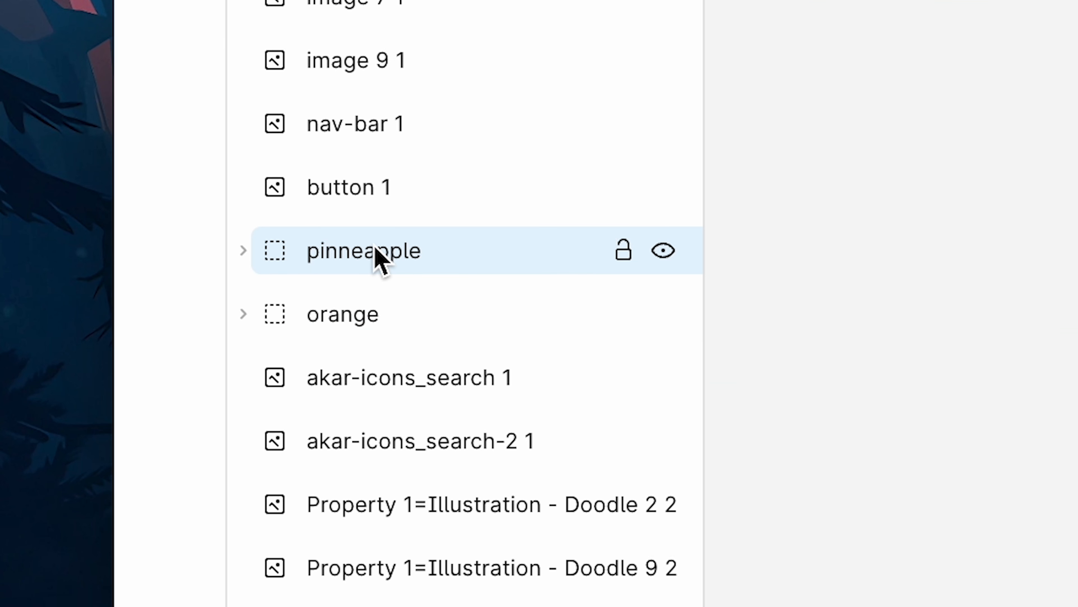
pyautogui.keyDown('shift'); pyautogui.click(403, 316); pyautogui.keyUp('shift')
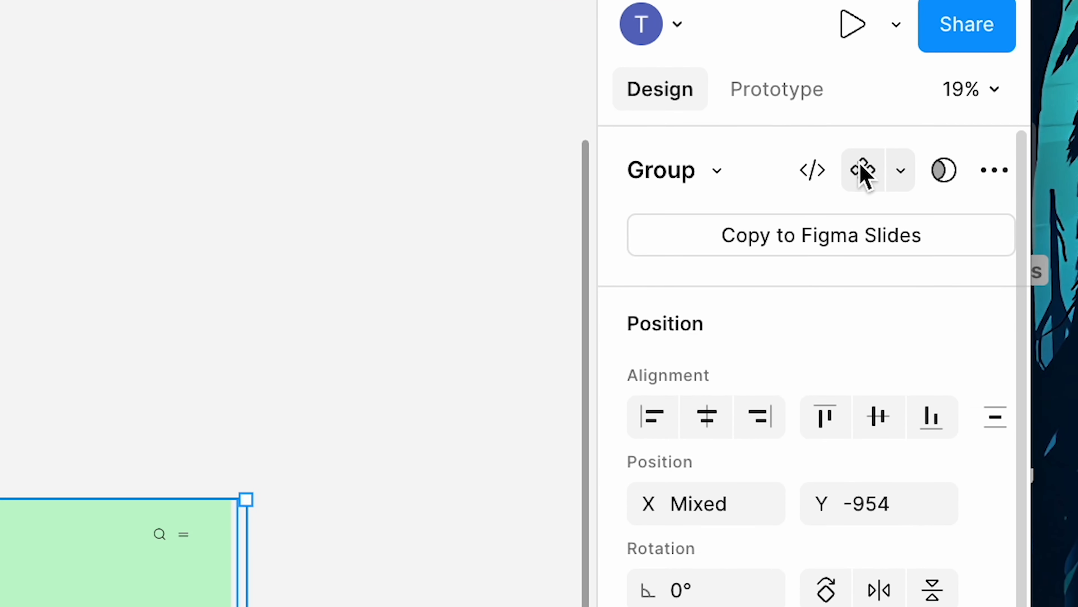
pyautogui.click(863, 171)
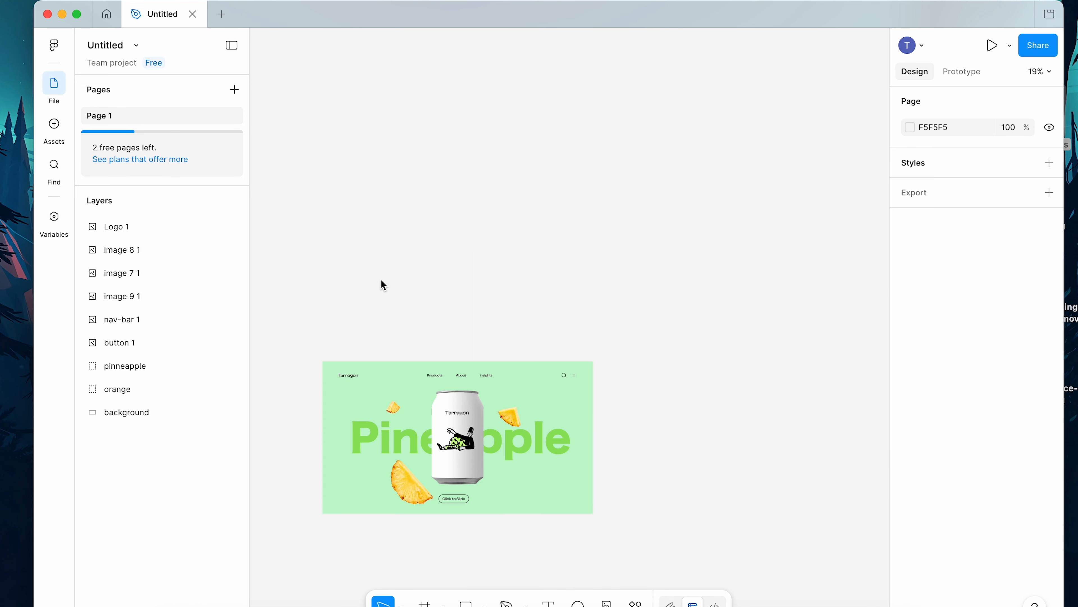
# Turn all nine landing page layers into a single component and add a second variant to it
pyautogui.hscroll(-3, 381, 284)
pyautogui.moveTo(360, 278); pyautogui.dragTo(653, 454)
pyautogui.click(1049, 104)
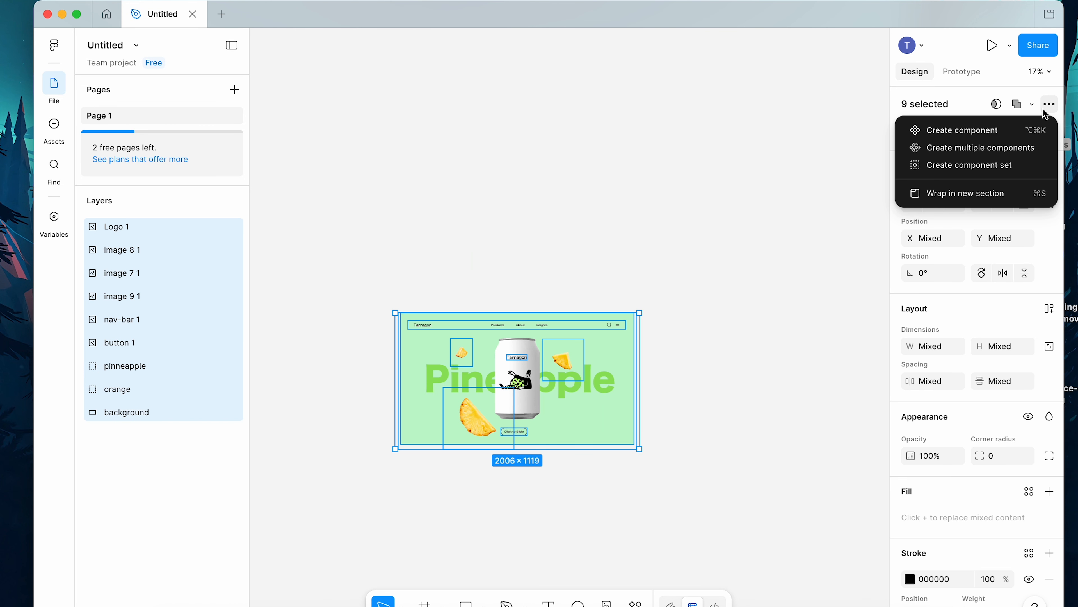
pyautogui.click(1005, 132)
pyautogui.click(1009, 104)
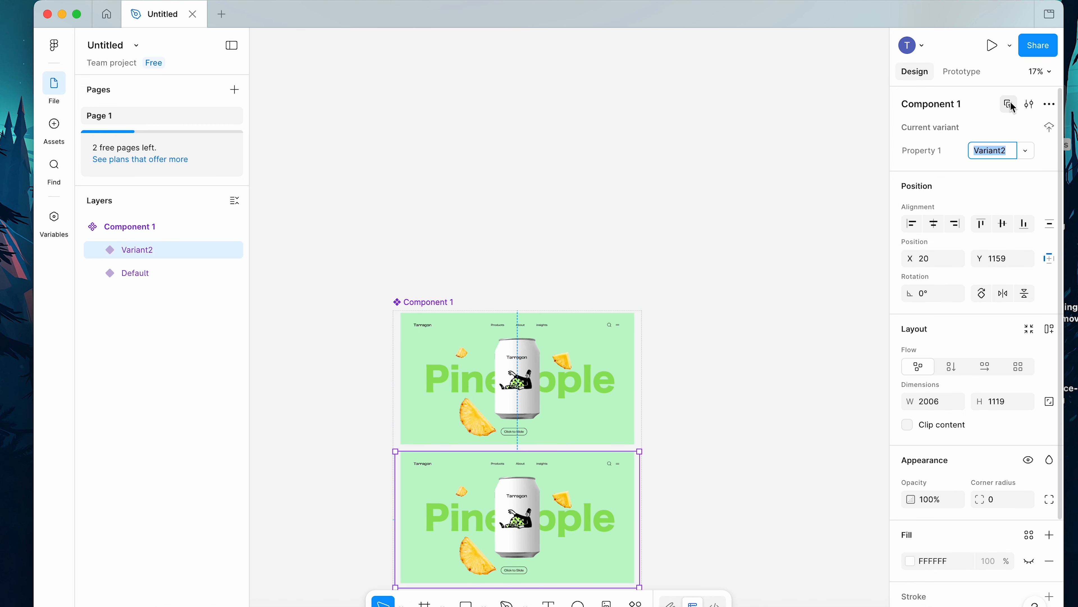
# In the Default variant, hide the pinneapple group and move the orange group's text and fruit pieces off the left side
pyautogui.scroll(-5, 694, 425)
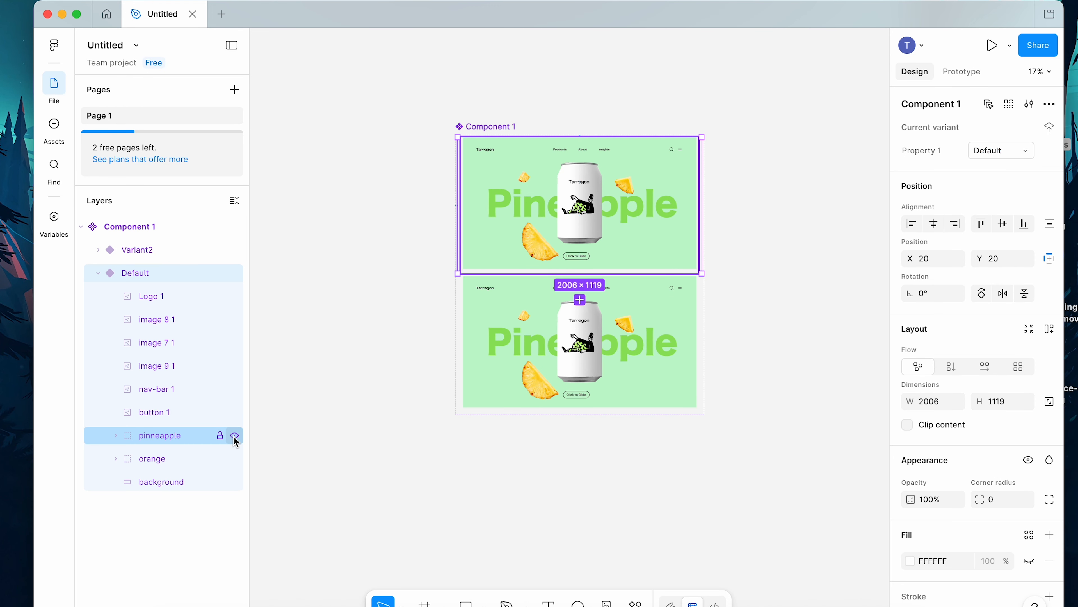
pyautogui.click(234, 436)
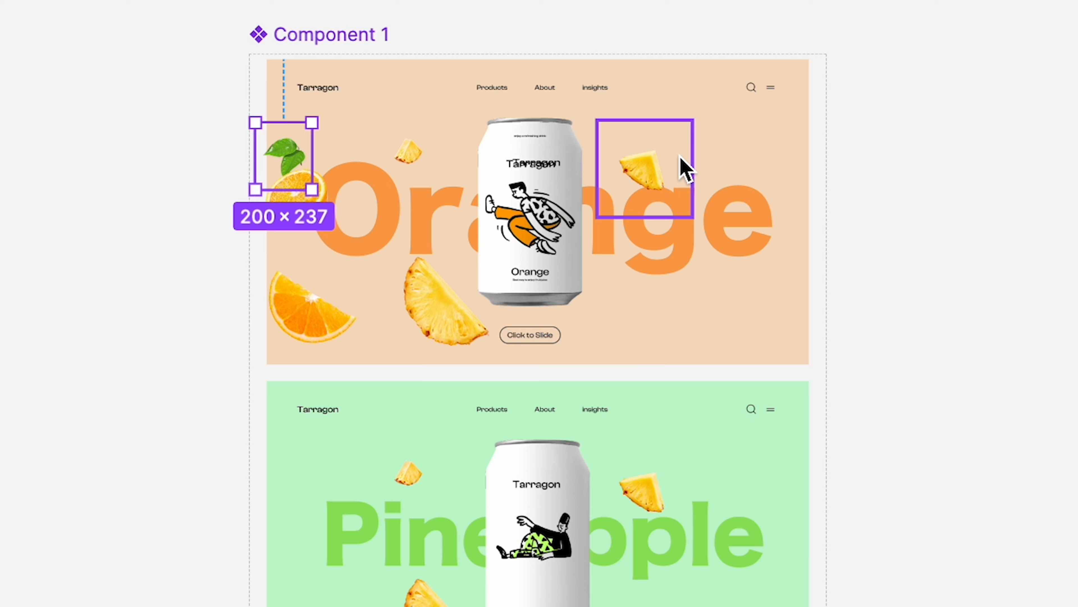
pyautogui.click(650, 223)
pyautogui.moveTo(768, 242); pyautogui.dragTo(367, 242)
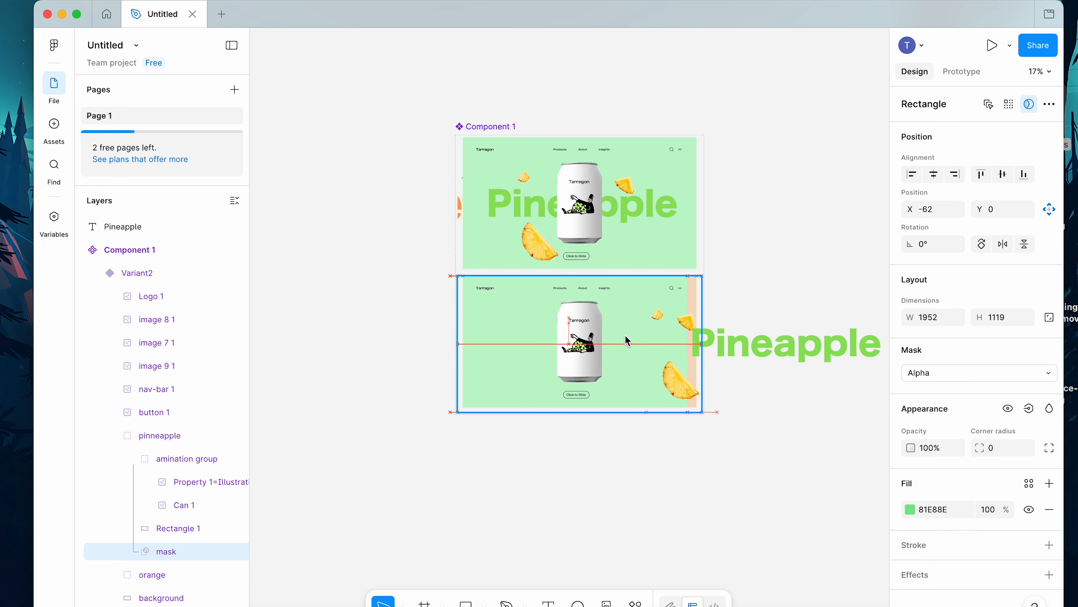
# Move the pinneapple group's mask in Variant2 left to X -1790, clear of the orange design
pyautogui.moveTo(625, 337); pyautogui.dragTo(468, 349)
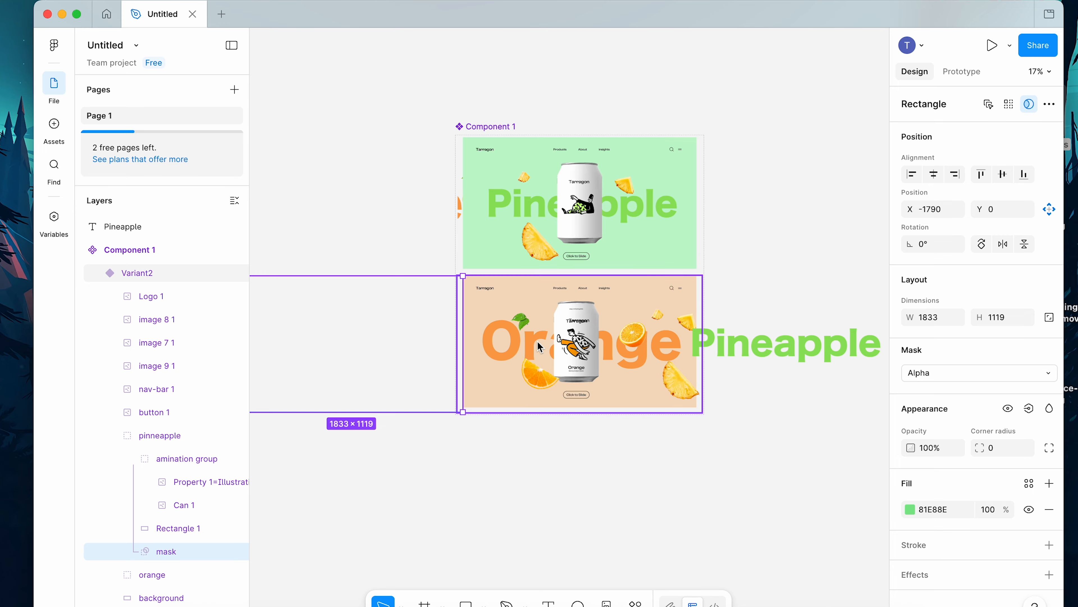
pyautogui.press('-')
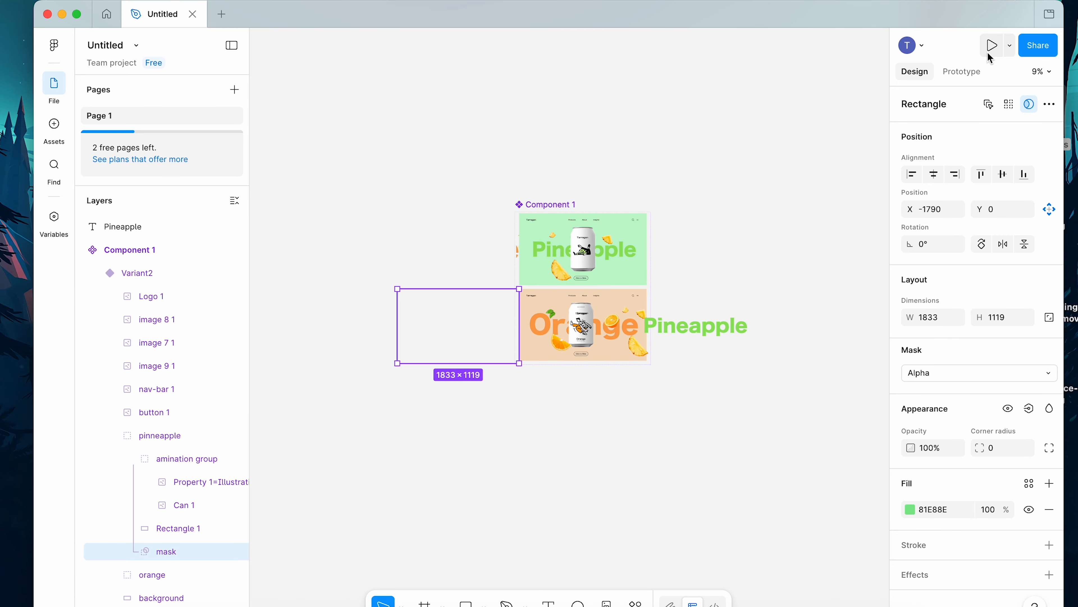
pyautogui.click(818, 188)
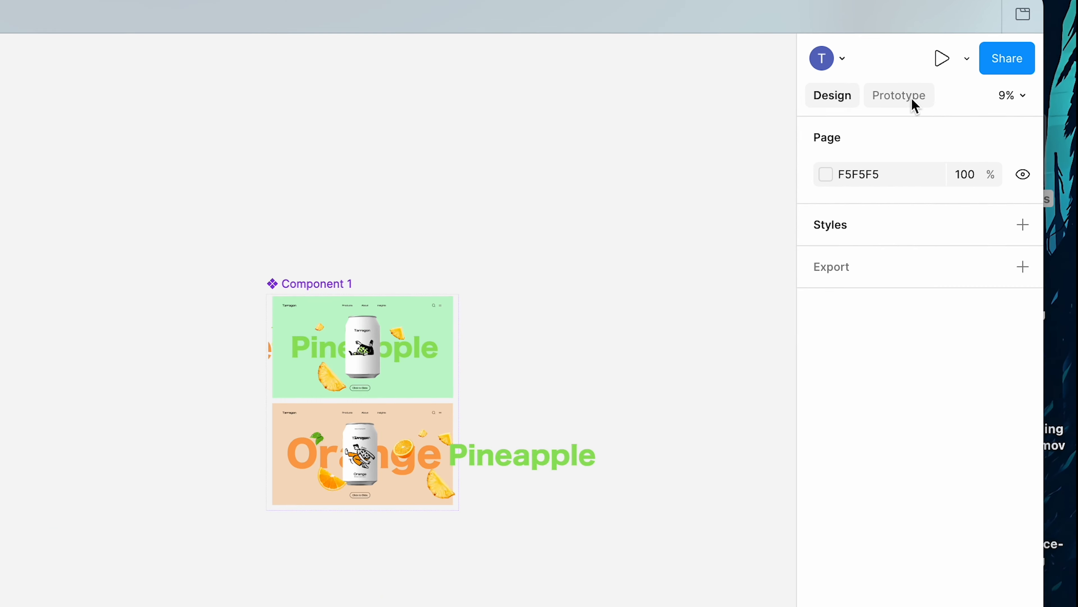
# Switch to prototyping mode and dismiss the Figma Make suggestion
pyautogui.click(927, 91)
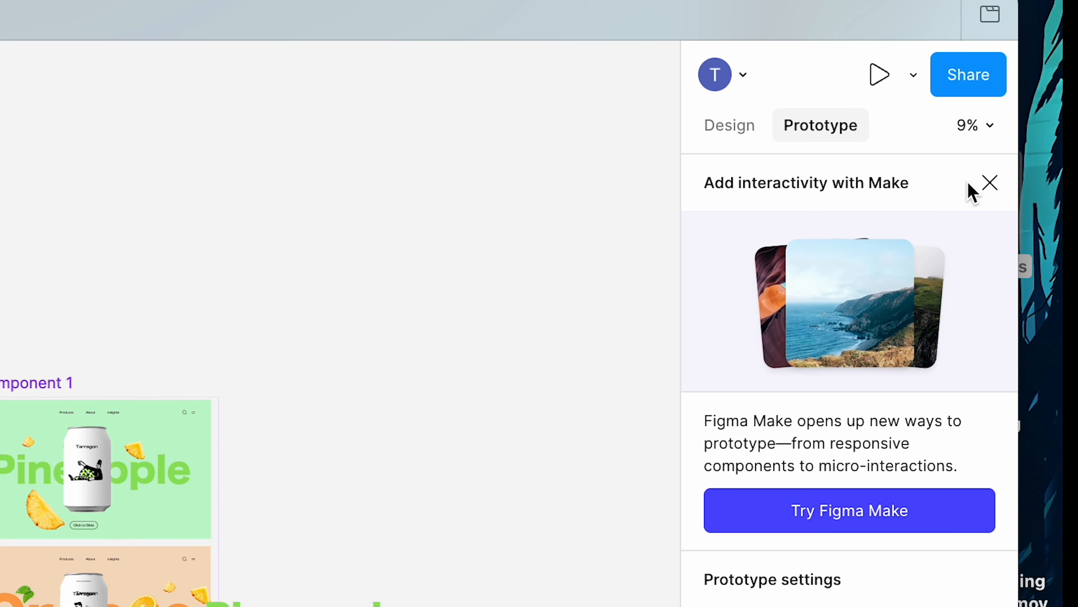
pyautogui.click(979, 184)
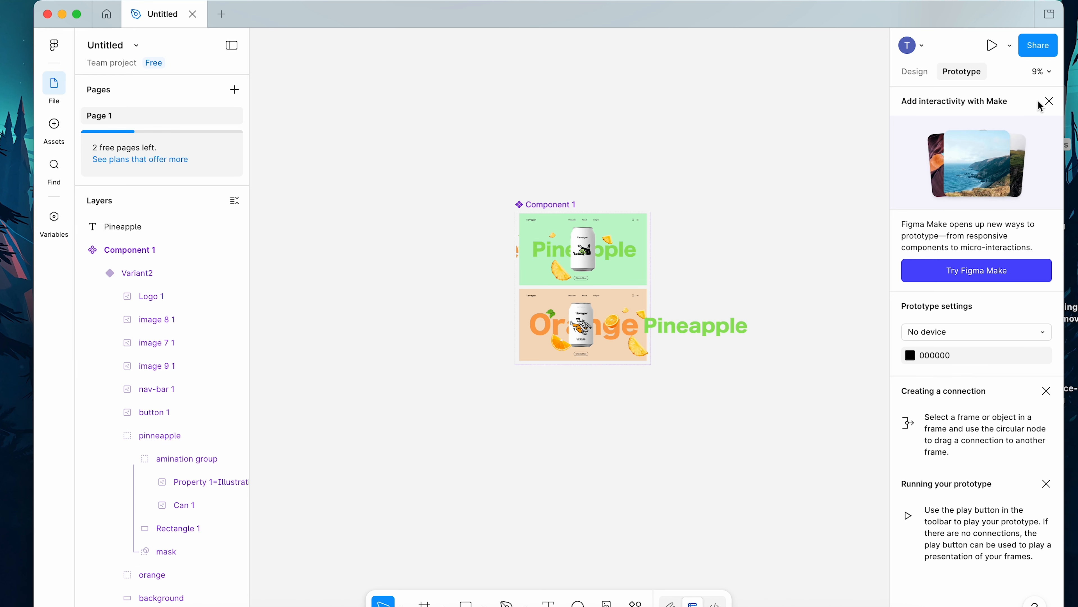
pyautogui.click(1047, 102)
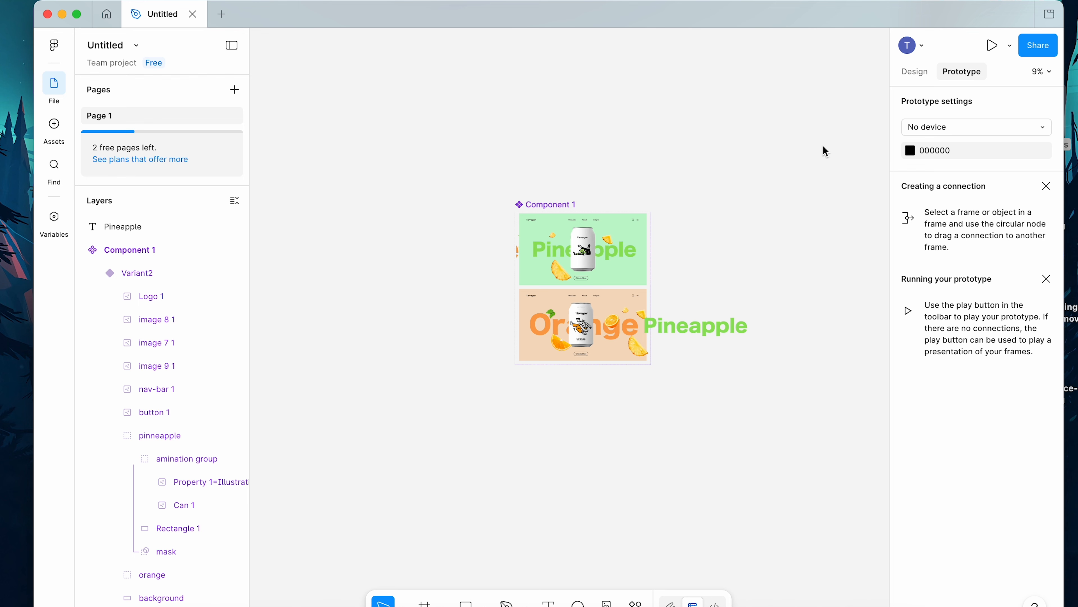
# Link the Default variant's Click to Slide button to Variant2 with an on-click Change to interaction using Smart animate
pyautogui.scroll(5, 697, 287)
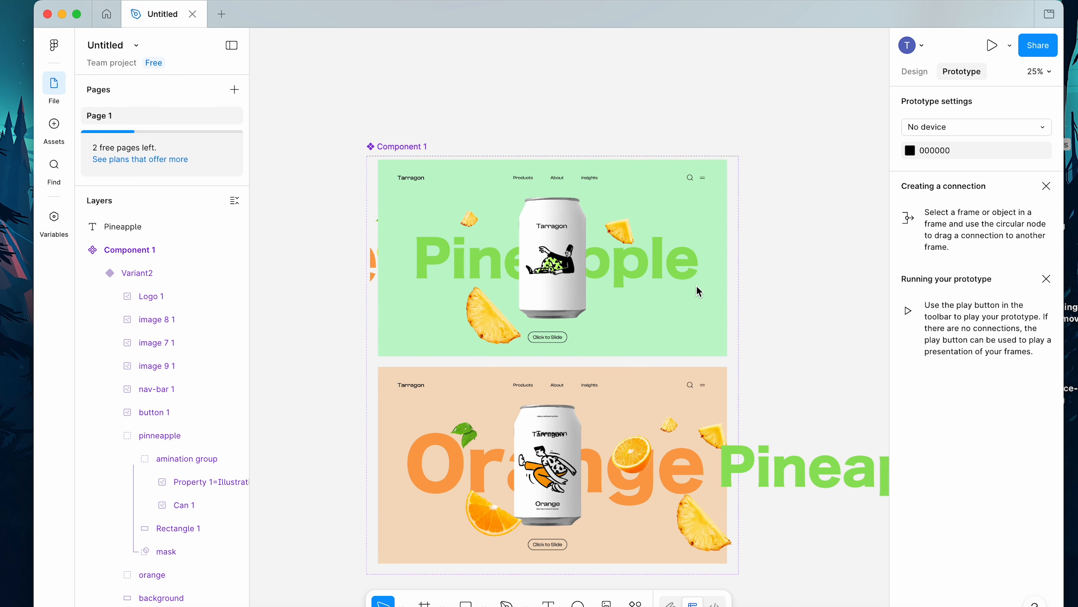
pyautogui.scroll(-2, 697, 286)
pyautogui.hscroll(-3, 697, 287)
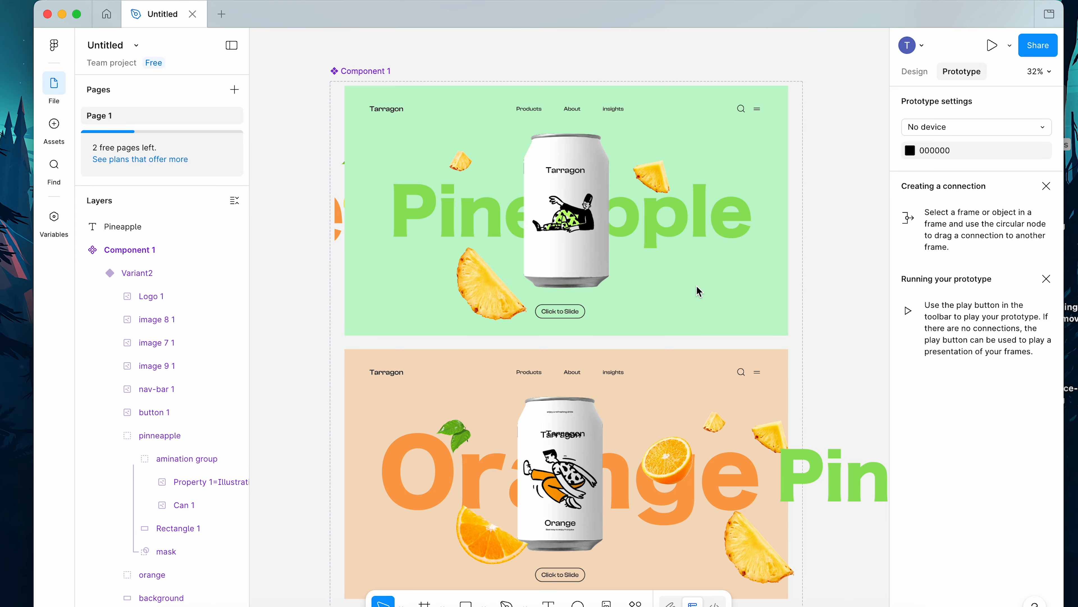
pyautogui.click(569, 314)
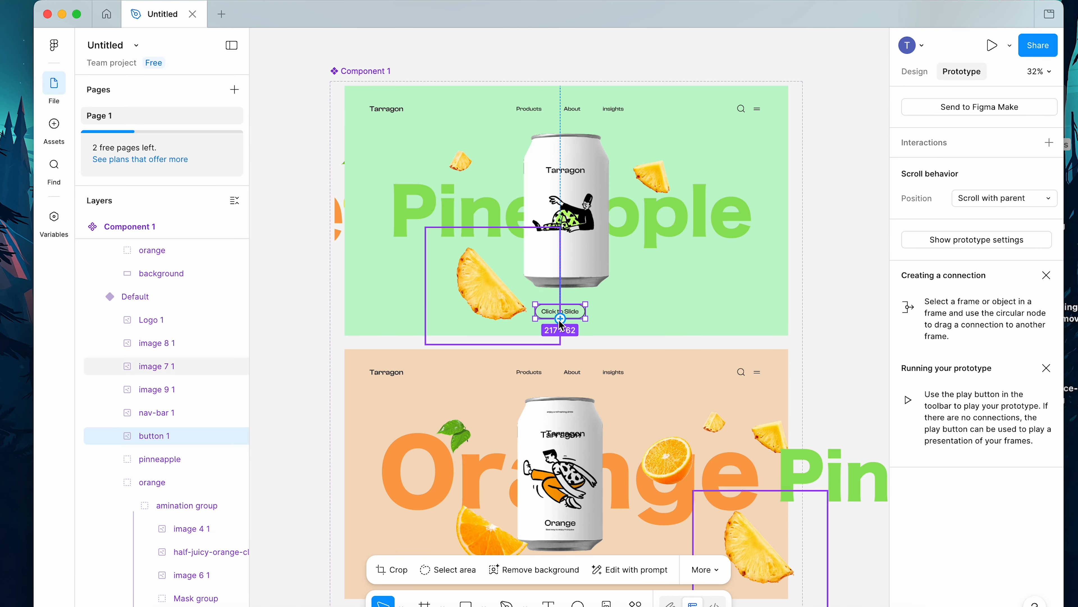
pyautogui.moveTo(560, 319); pyautogui.dragTo(563, 359)
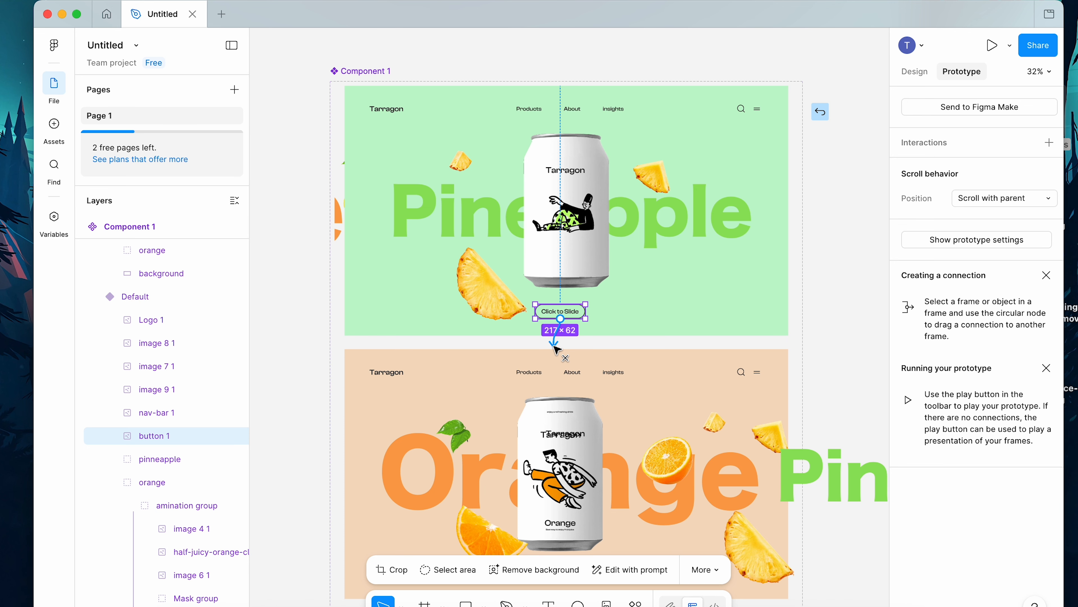
pyautogui.moveTo(555, 351); pyautogui.dragTo(555, 355)
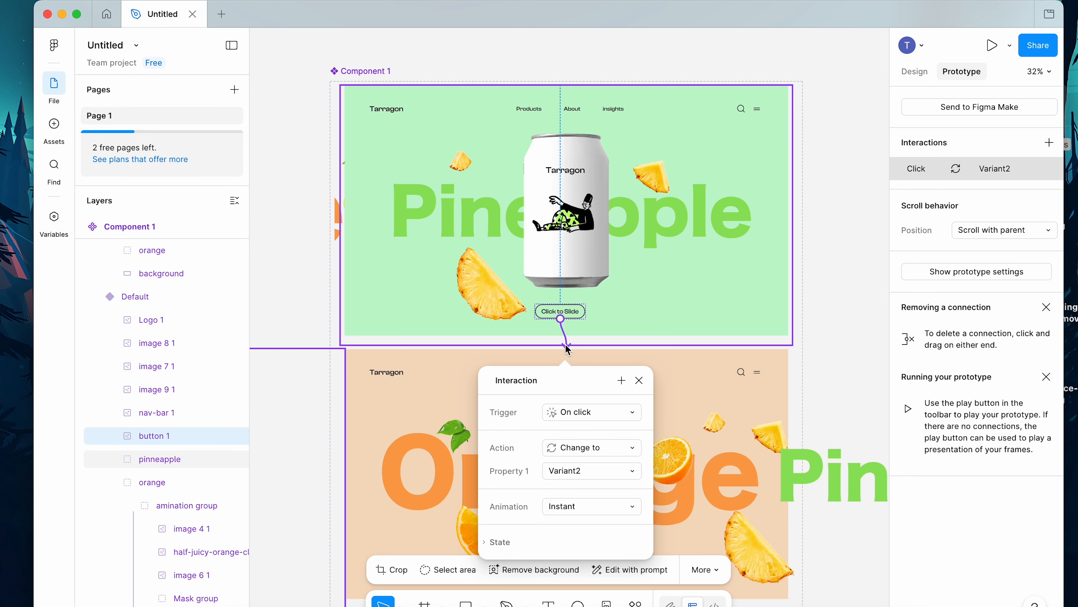
pyautogui.moveTo(564, 348)
pyautogui.mouseDown()
pyautogui.moveTo(551, 348)
pyautogui.moveTo(557, 354)
pyautogui.mouseUp()
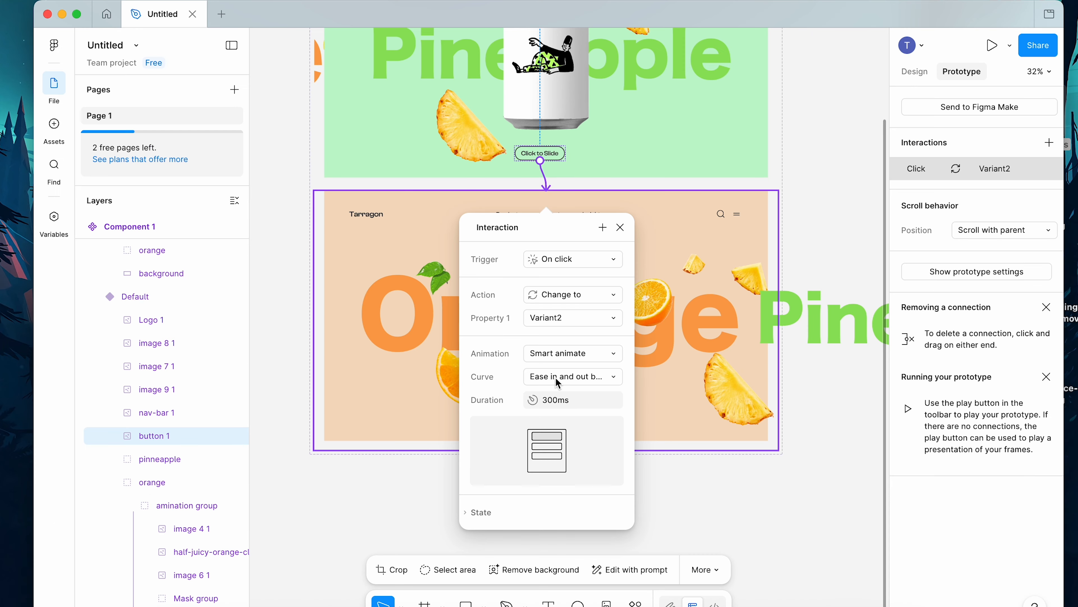
# Set the interaction's curve to a custom bezier of 0.79, -0.01, 0.14, 0.99 and its duration to 800 ms
pyautogui.click(559, 377)
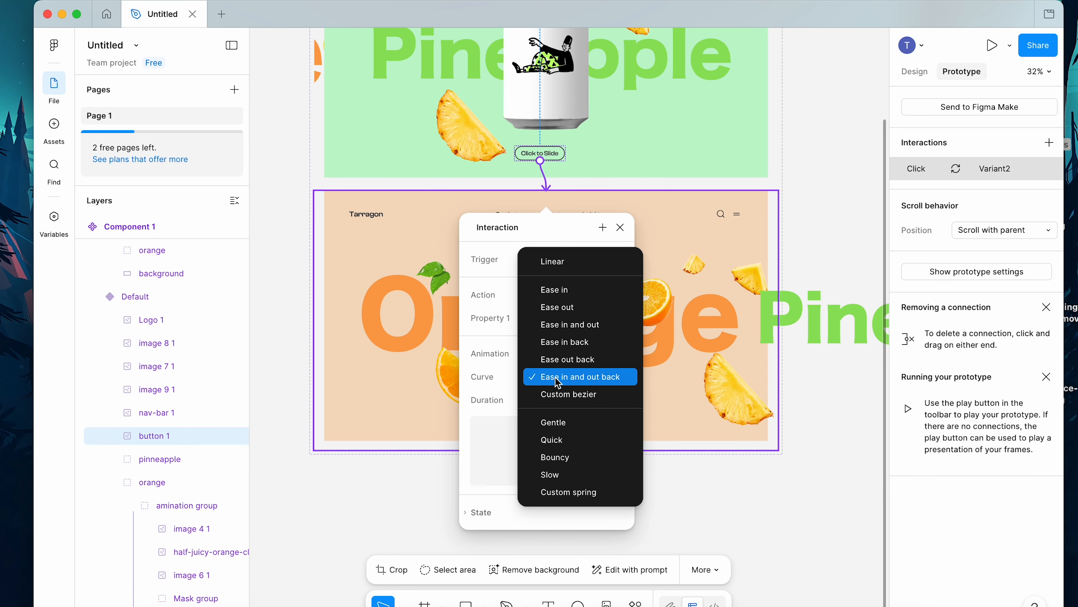
pyautogui.click(555, 328)
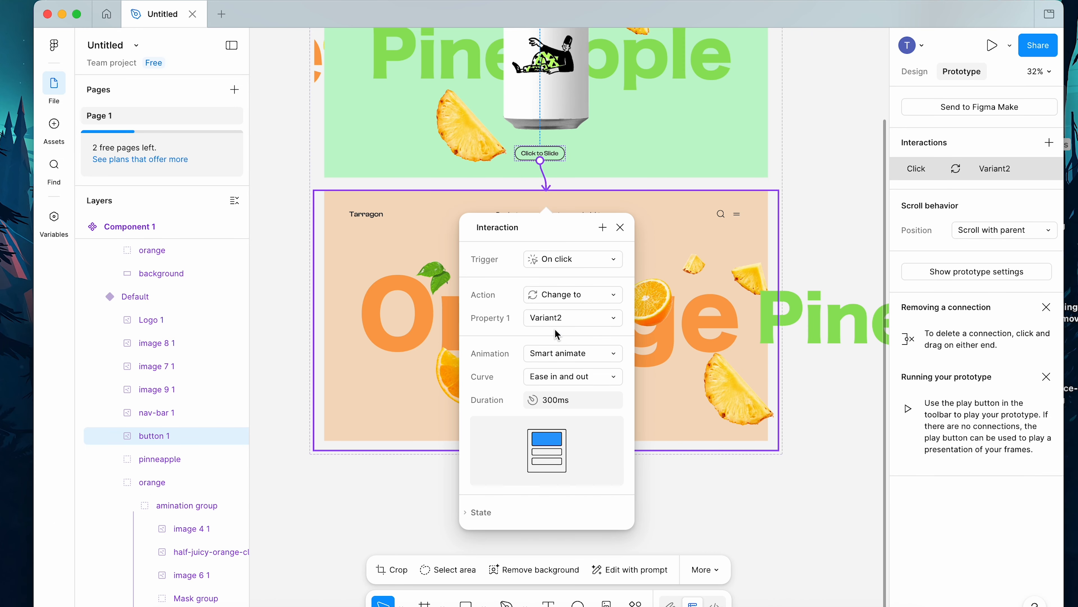
pyautogui.click(568, 379)
pyautogui.click(571, 451)
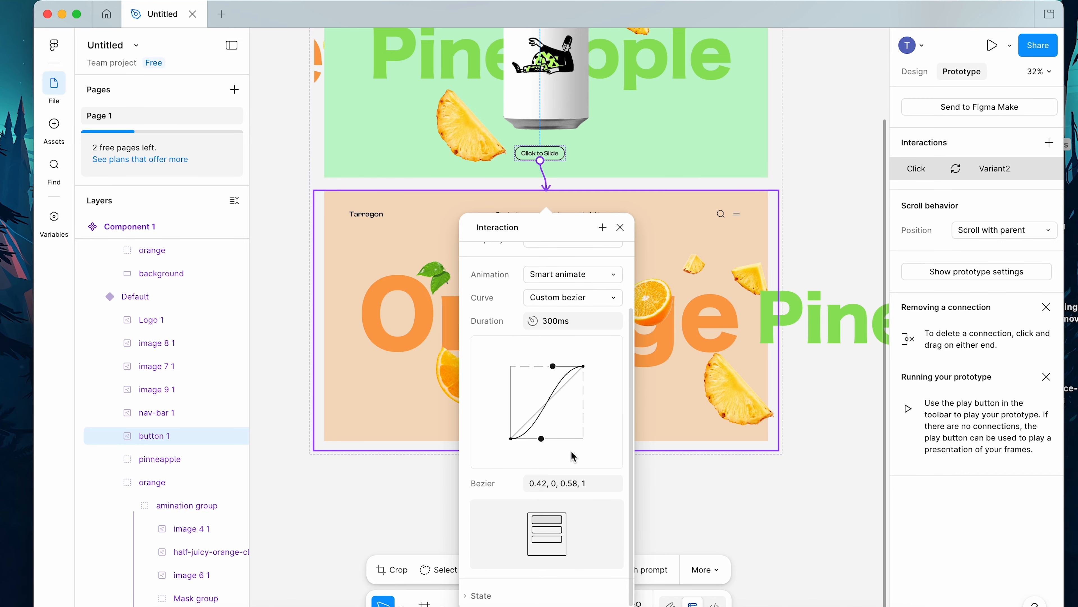
pyautogui.click(563, 304)
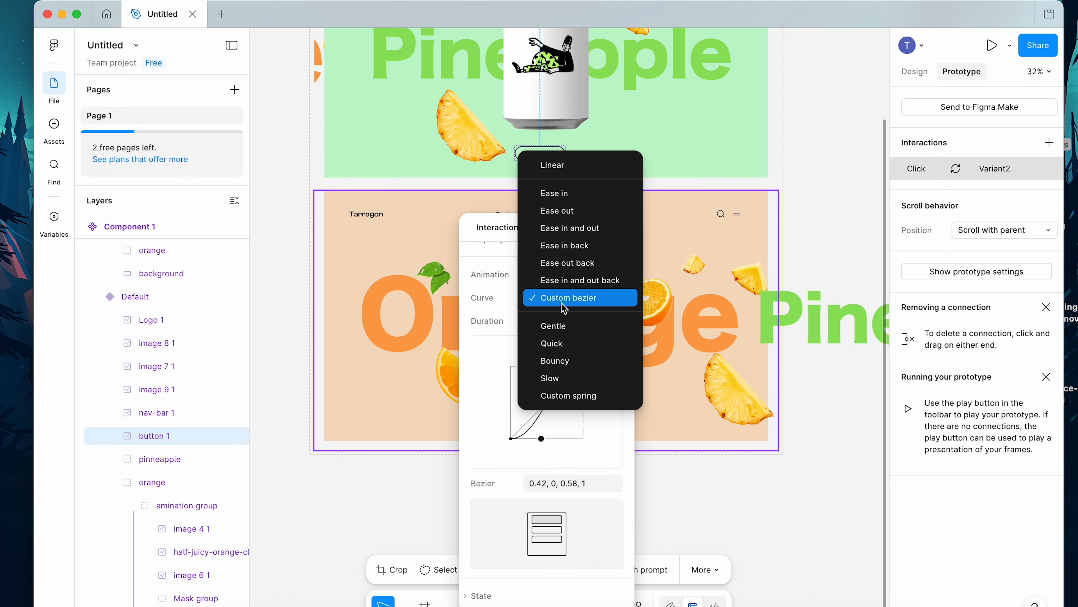
pyautogui.click(562, 305)
pyautogui.moveTo(553, 366); pyautogui.dragTo(526, 373)
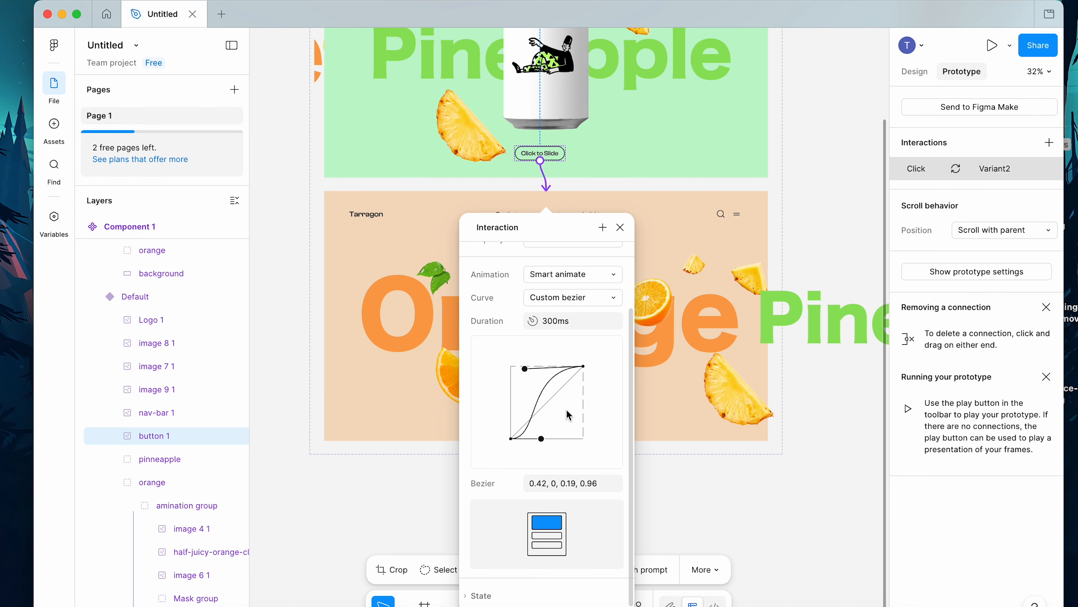
pyautogui.write('800')
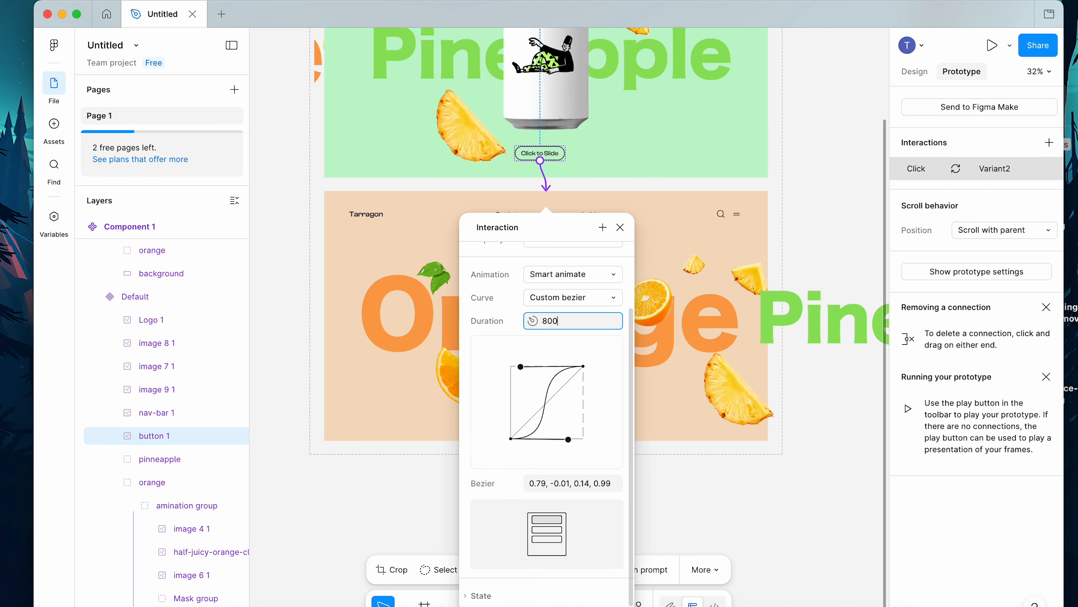
pyautogui.write('ms')
# Link Variant2's Click to Slide button back to the Default variant with an on-click interaction
pyautogui.moveTo(540, 409); pyautogui.dragTo(537, 141)
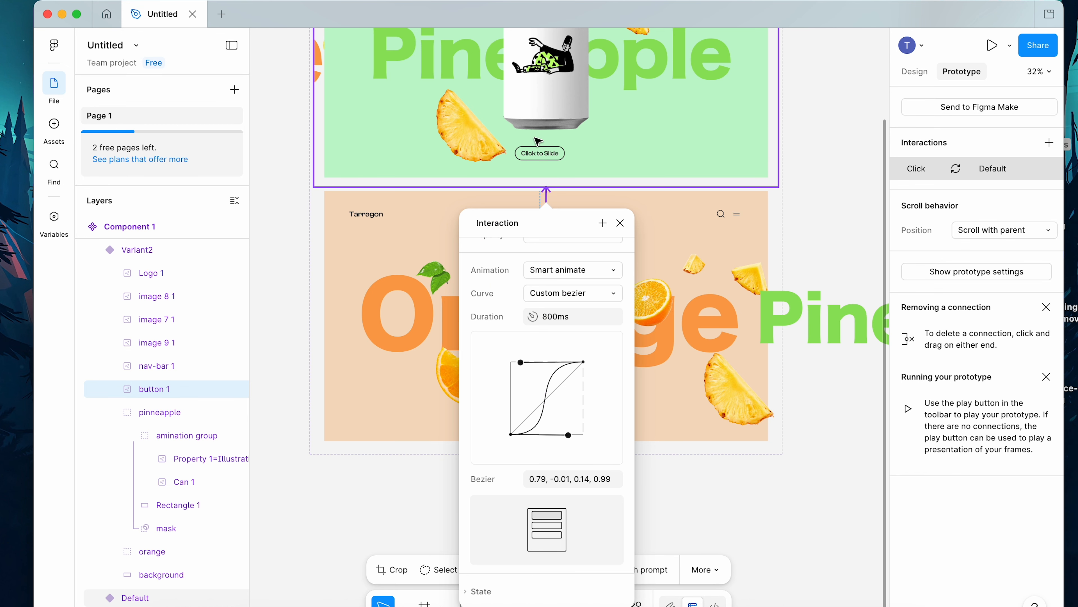